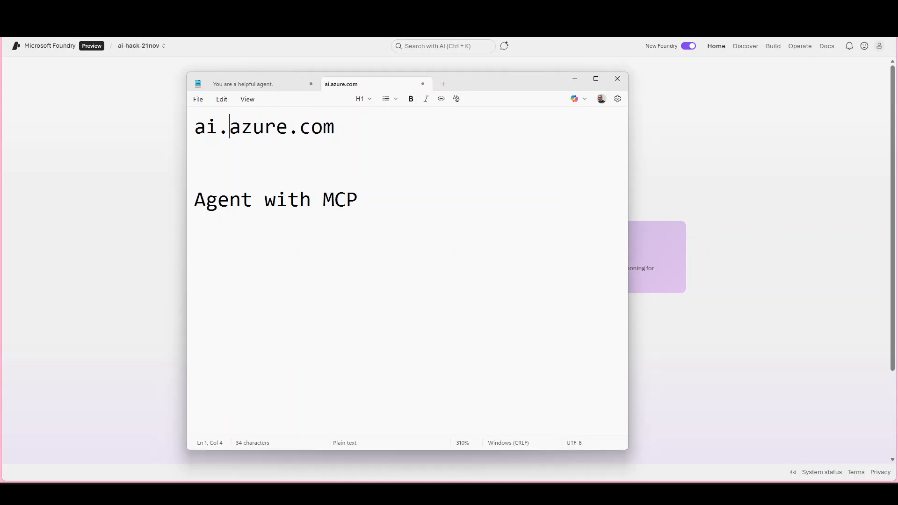
Step: Highlight the ai.azure.com address in the notes and switch to the Microsoft Foundry portal in the browser
triple_click(233, 131)
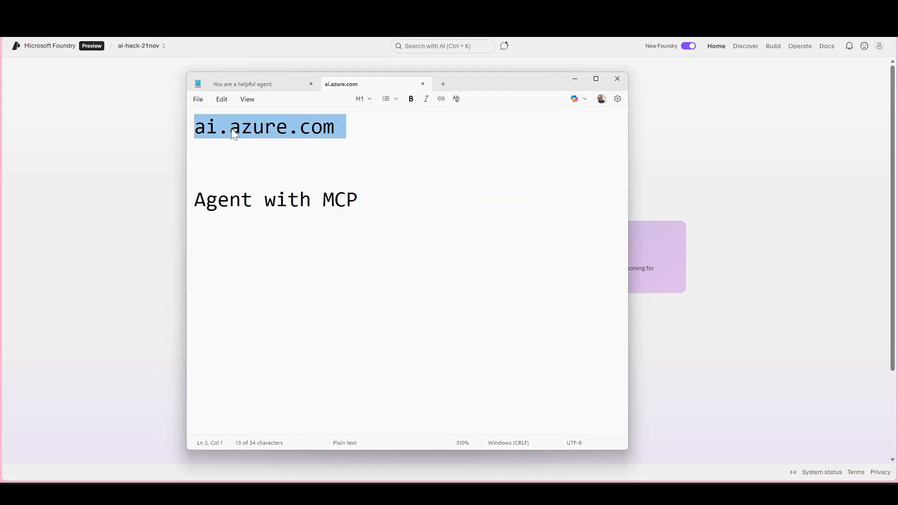
key("alt+Tab")
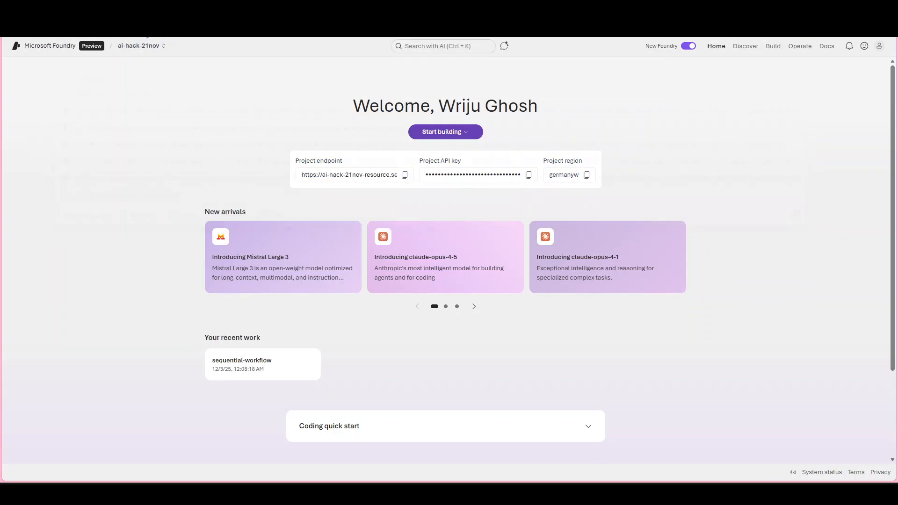
key("Return")
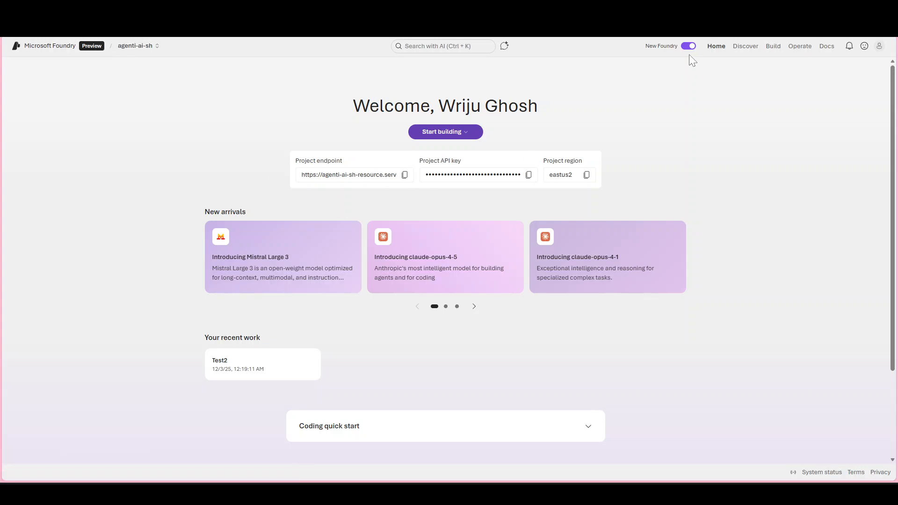
Step: Refresh the expired session by signing in again and open the Build area of the agenti-ai-sh project
left_click(779, 49)
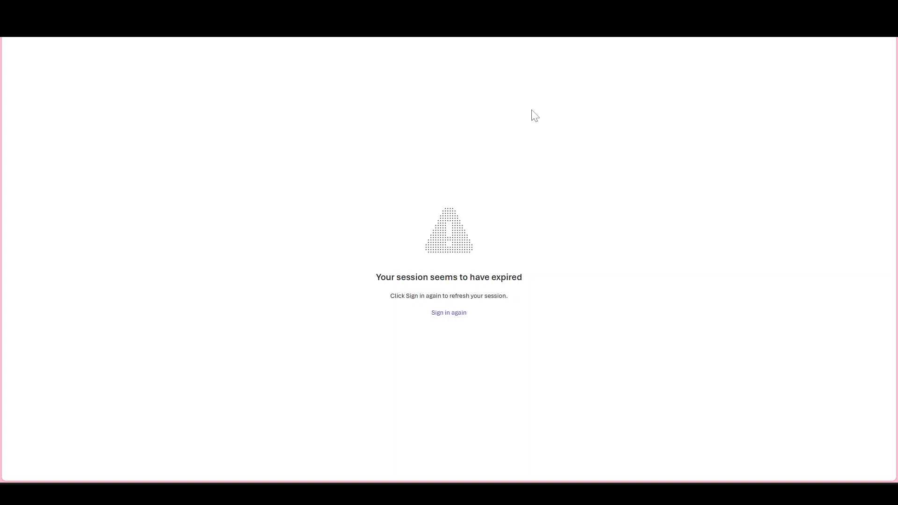
left_click(448, 316)
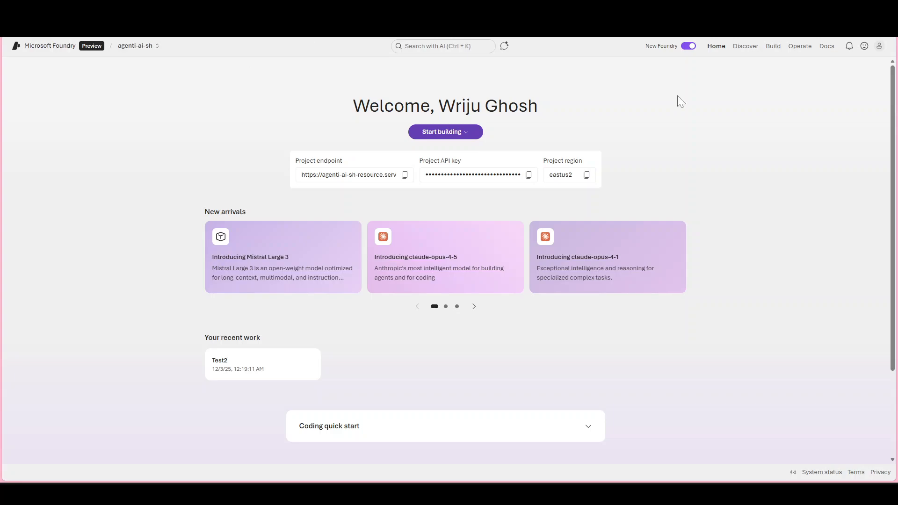
left_click(779, 49)
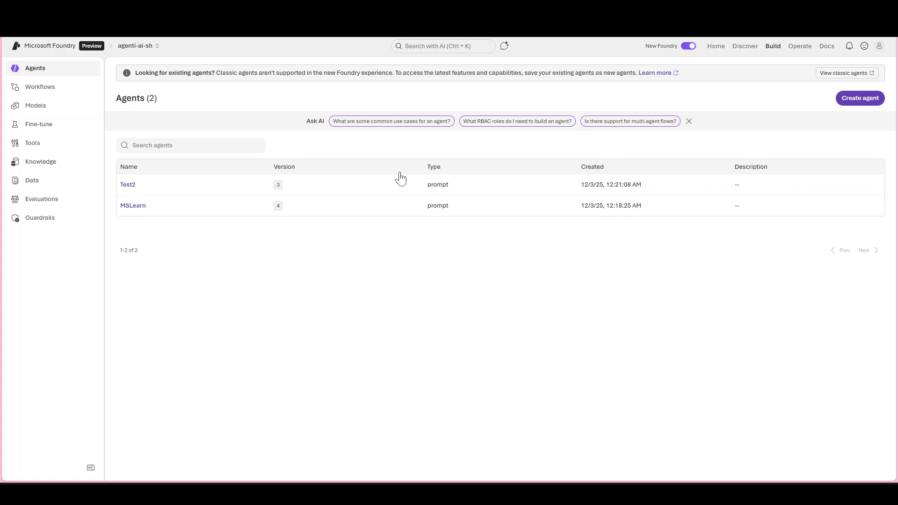
Step: Look through the portal's Home, Discover, Operate and Docs areas, including the list of documentation topics
left_click(36, 48)
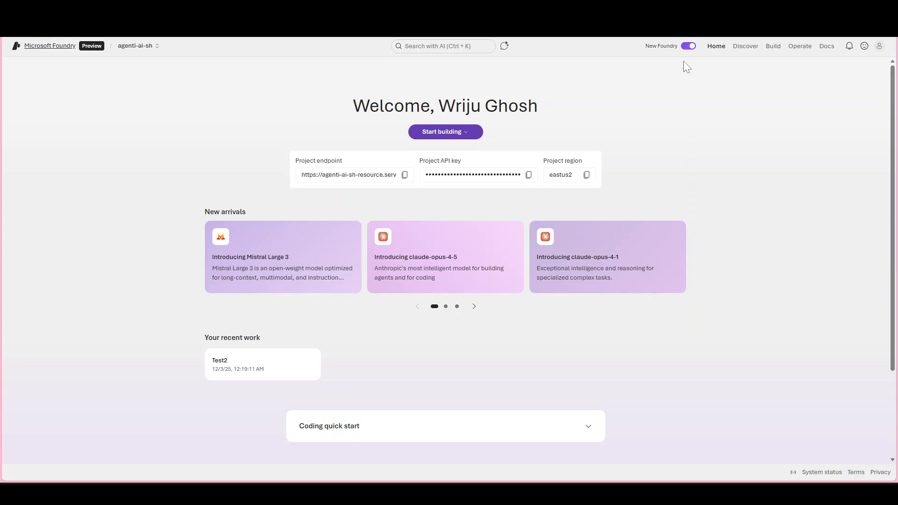
left_click(748, 47)
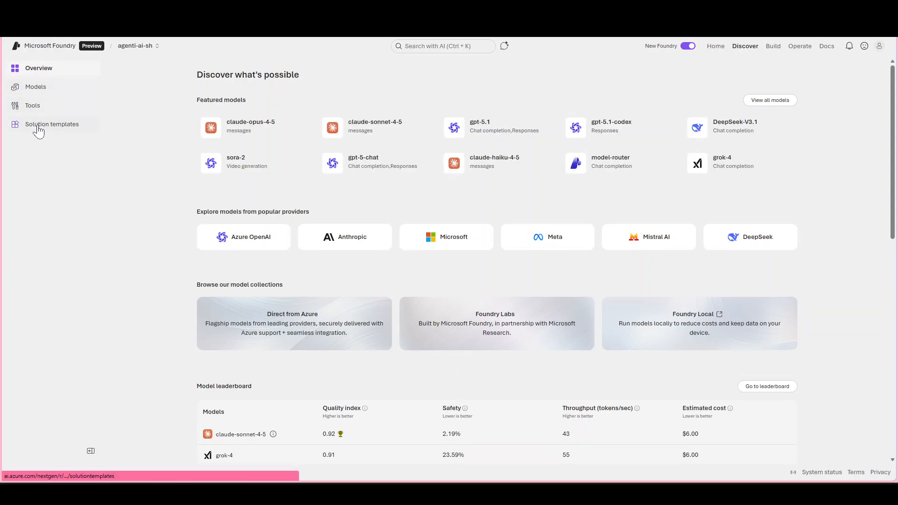
left_click(795, 50)
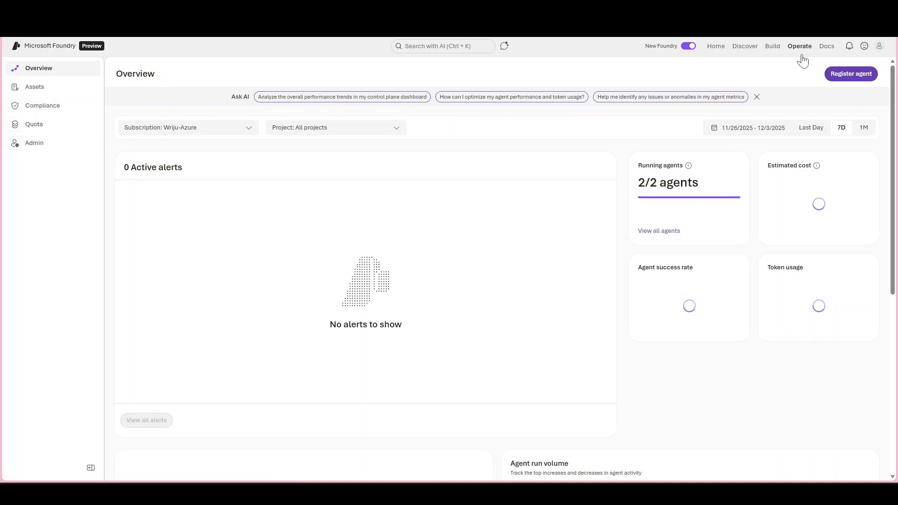
left_click(825, 49)
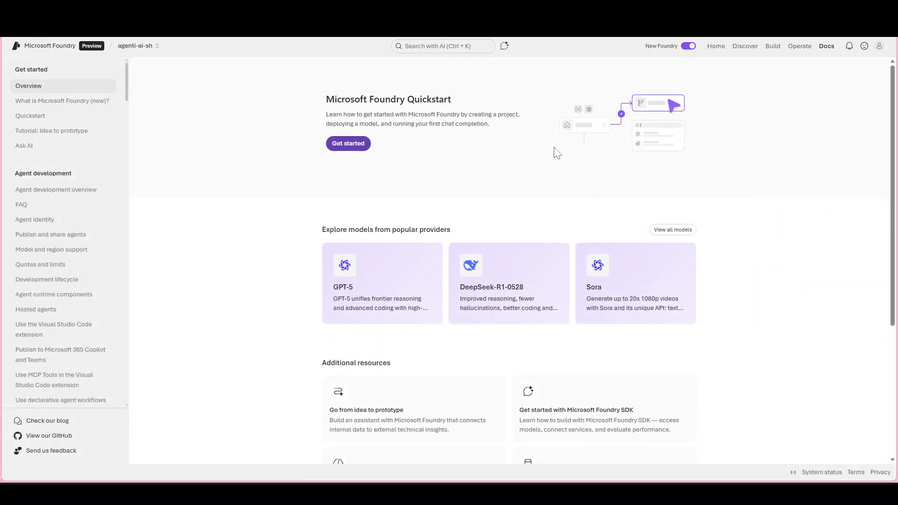
scroll(63, 211, "down", 5)
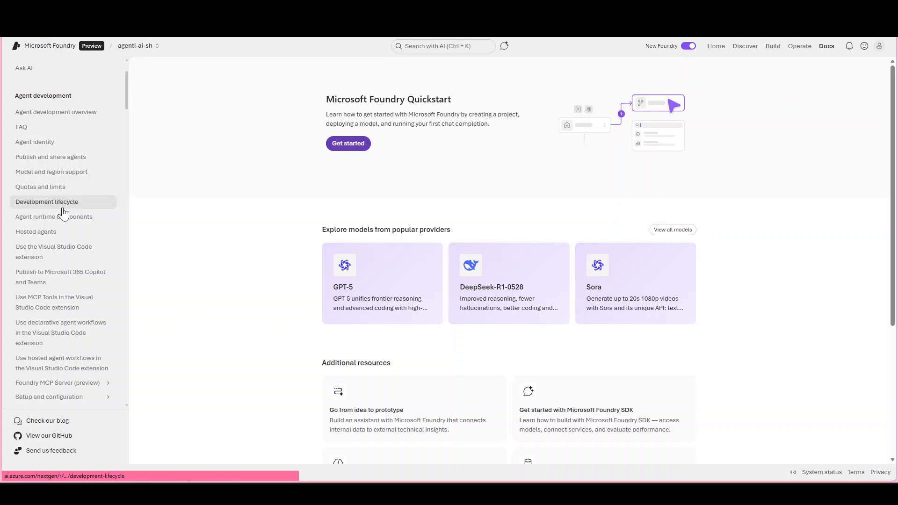
scroll(64, 213, "down", 7)
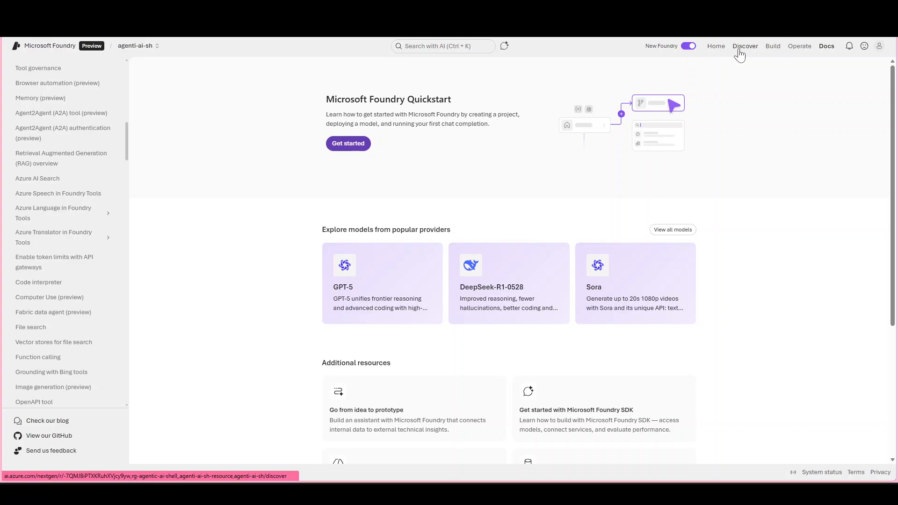
Step: Return to the Build area and search the portal for "mcp document", then close the result list
left_click(773, 47)
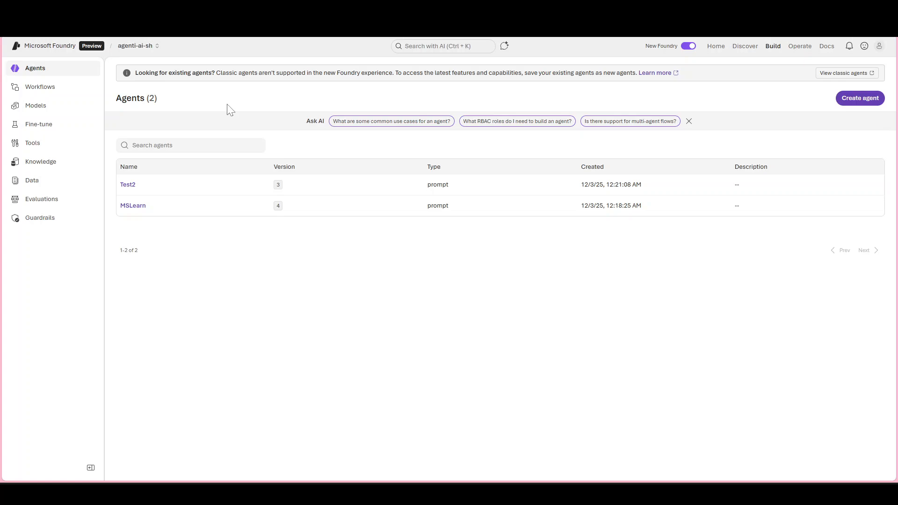
left_click(469, 46)
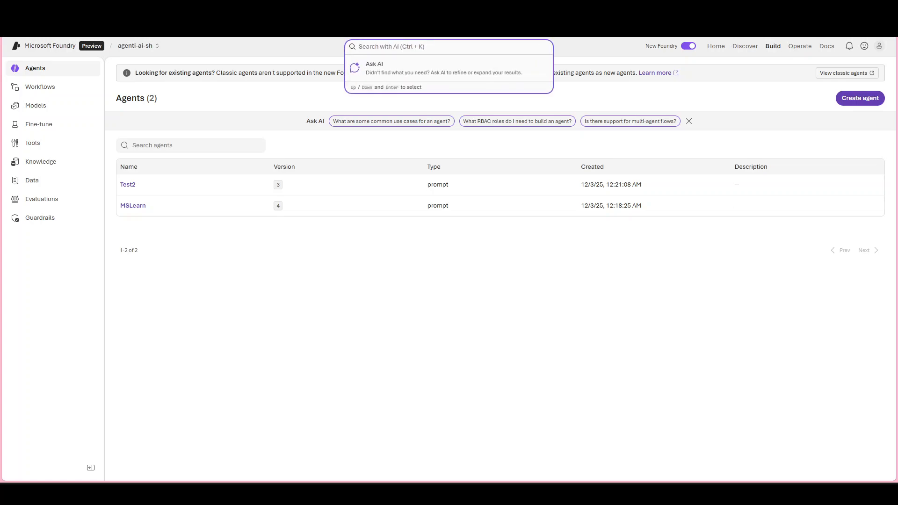
type("mcp")
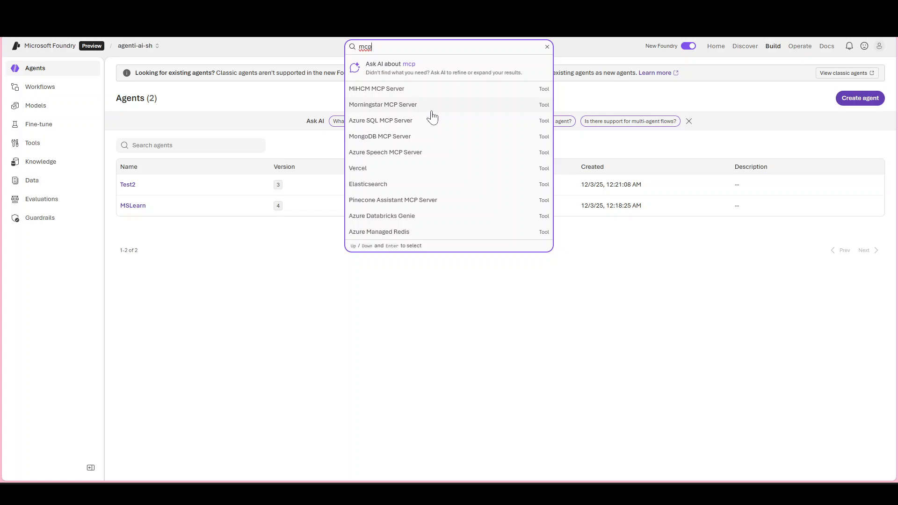
type("dock")
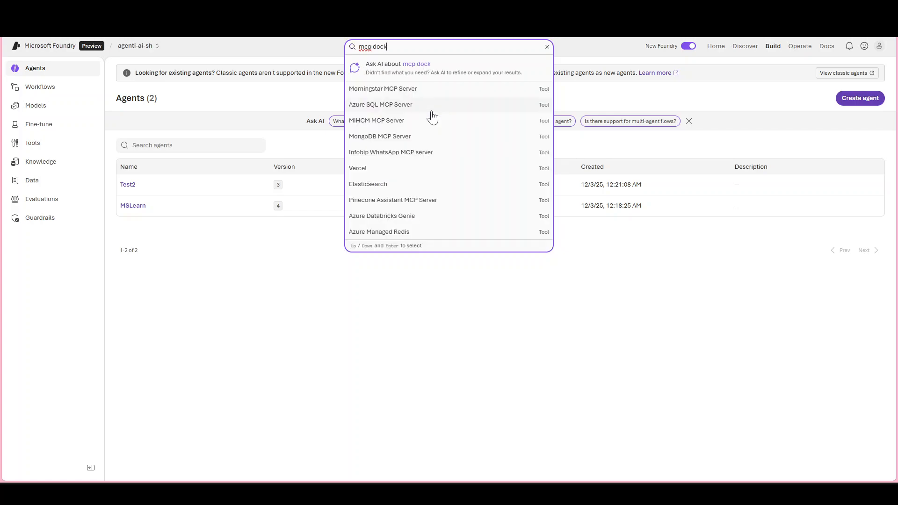
key("BackSpace")
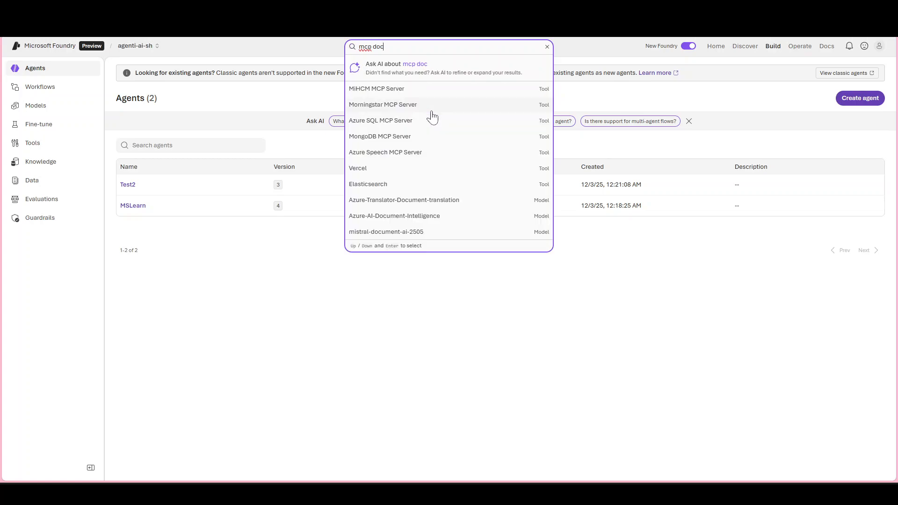
type("u")
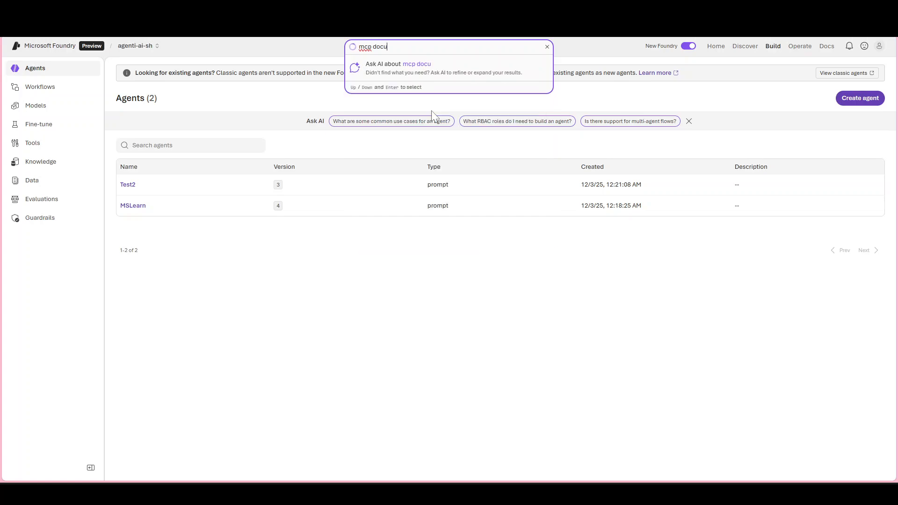
type("ment")
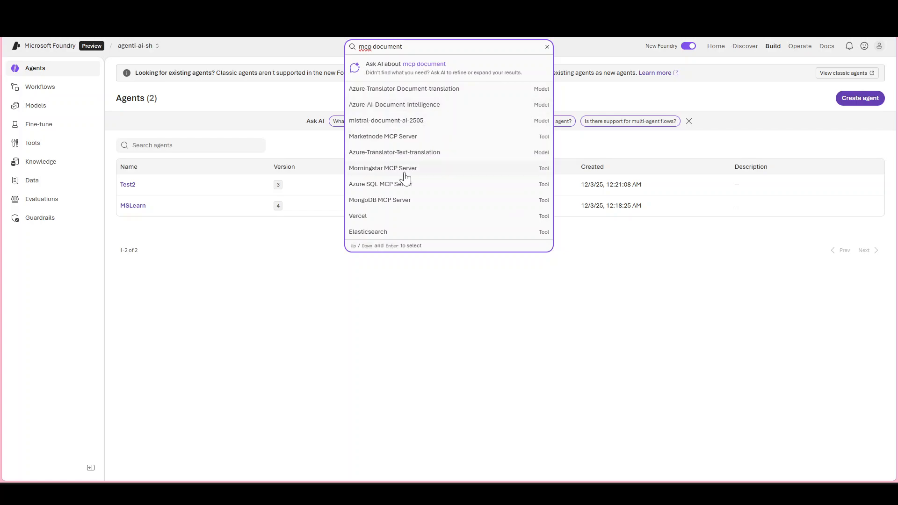
left_click(256, 284)
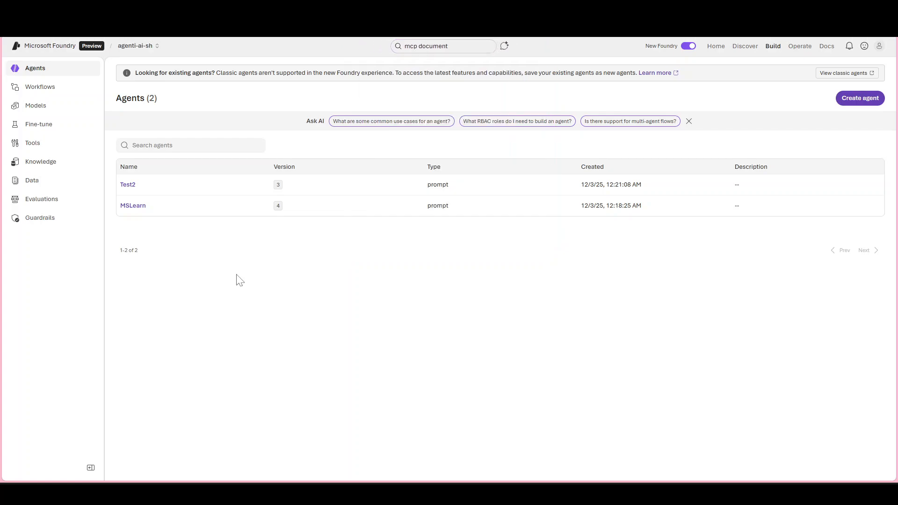
Step: Look over the project's home page and the Knowledge and Data pages of the Build area
left_click(38, 49)
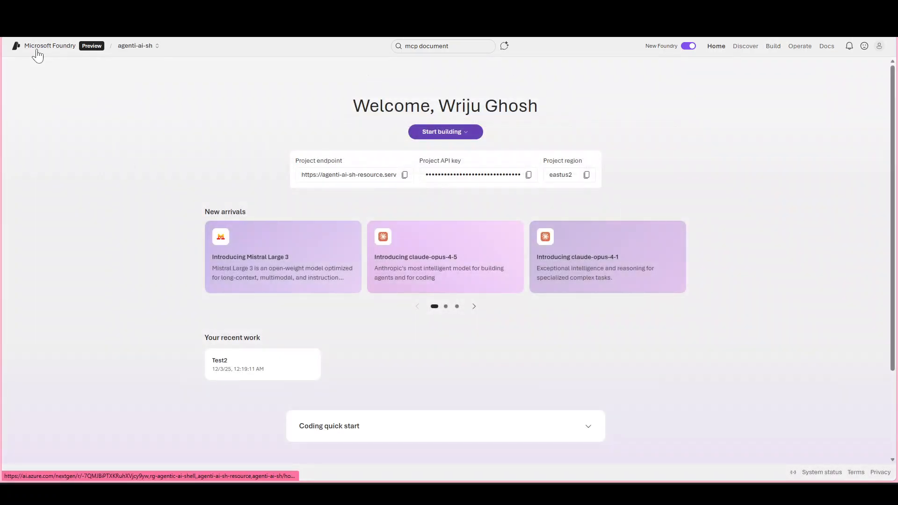
scroll(177, 305, "down", 3)
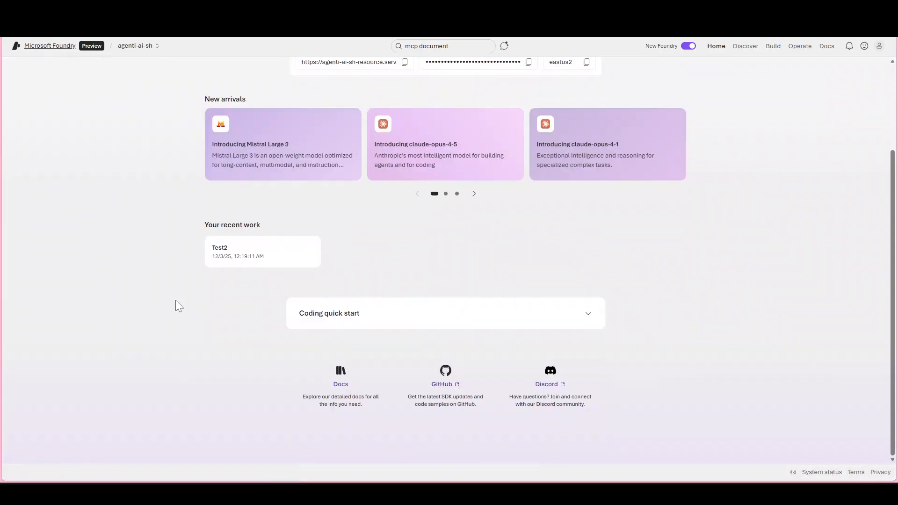
scroll(175, 301, "up", 3)
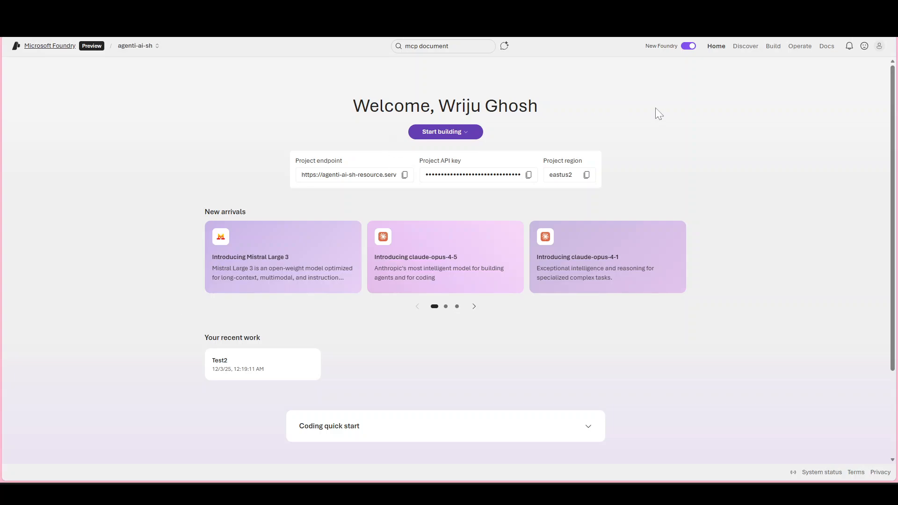
left_click(769, 48)
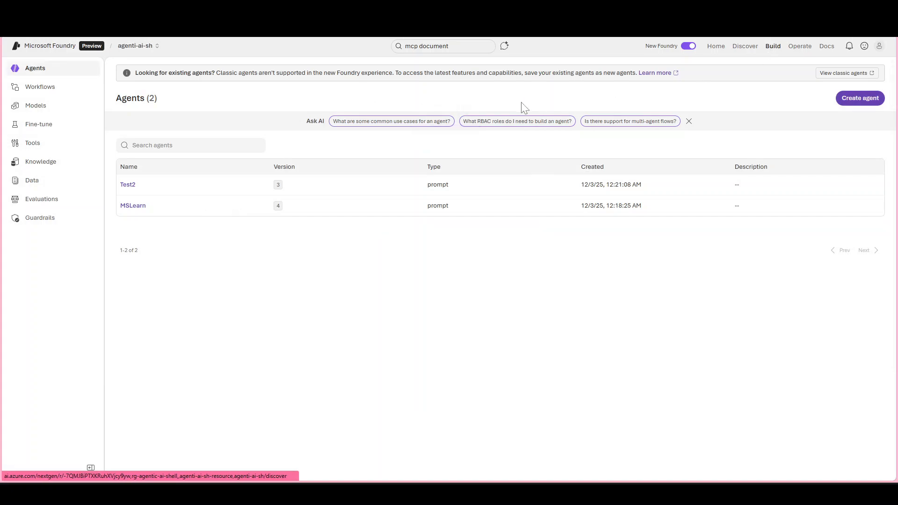
left_click(51, 168)
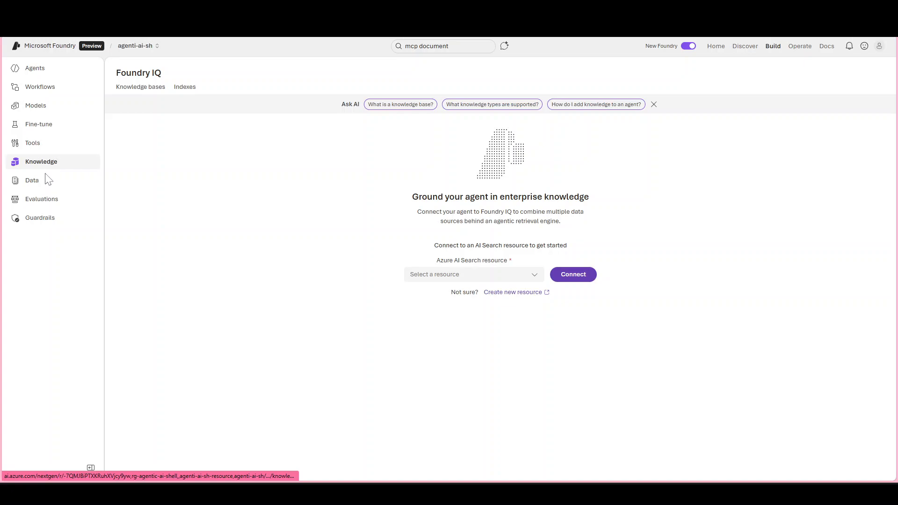
left_click(44, 180)
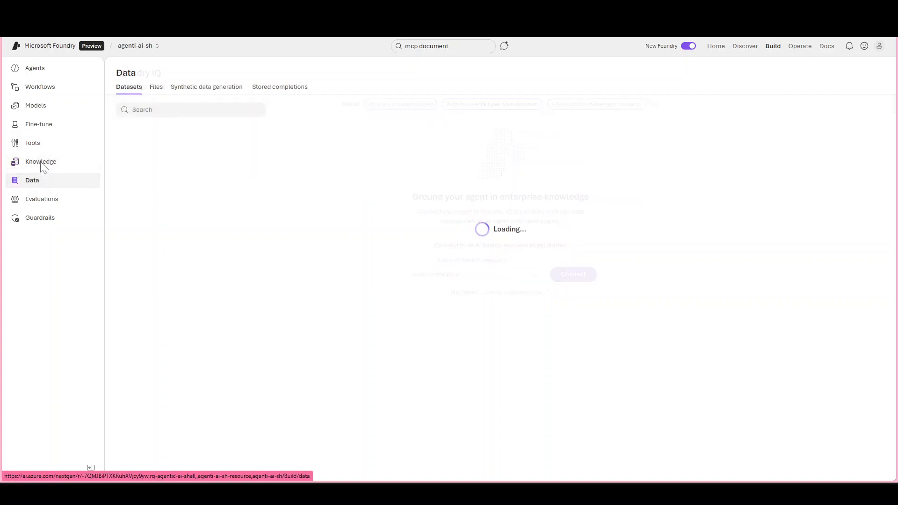
Step: Delete the MicrosoftLearn MCP tool from the project's tools and confirm its removal from the agents
left_click(37, 143)
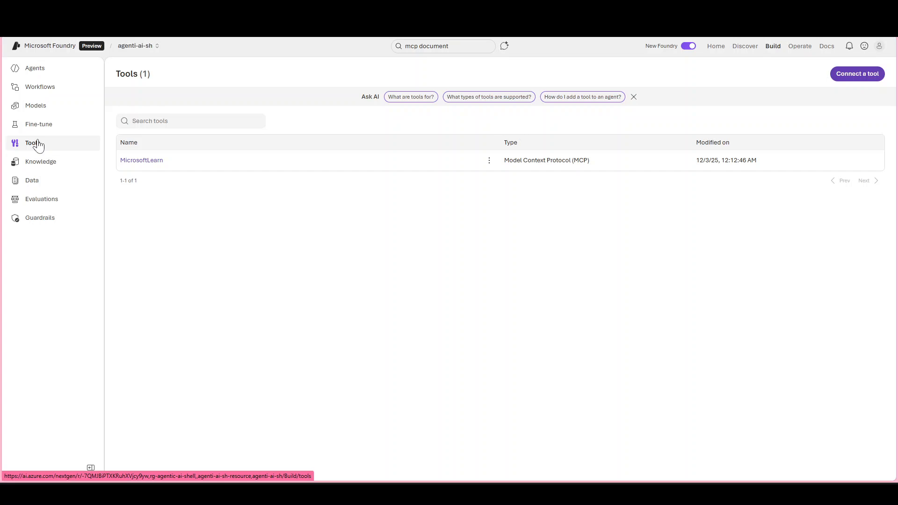
left_click(489, 162)
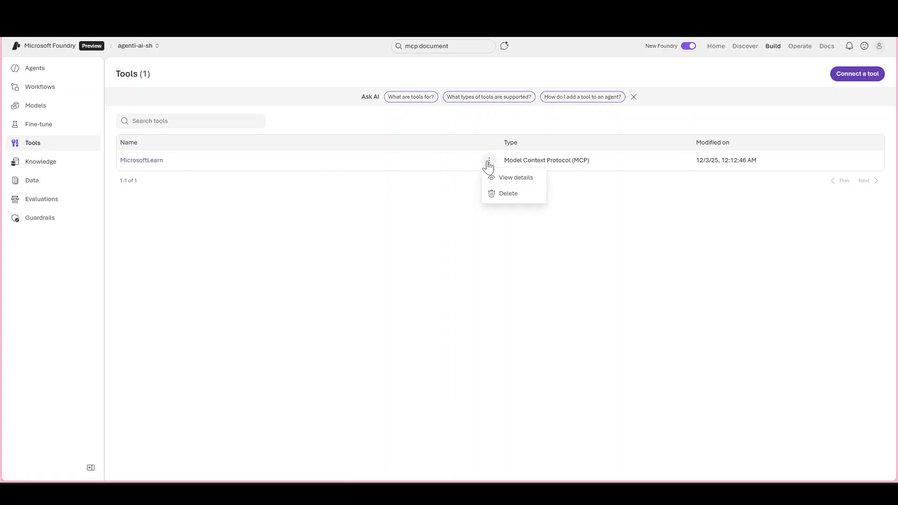
left_click(499, 193)
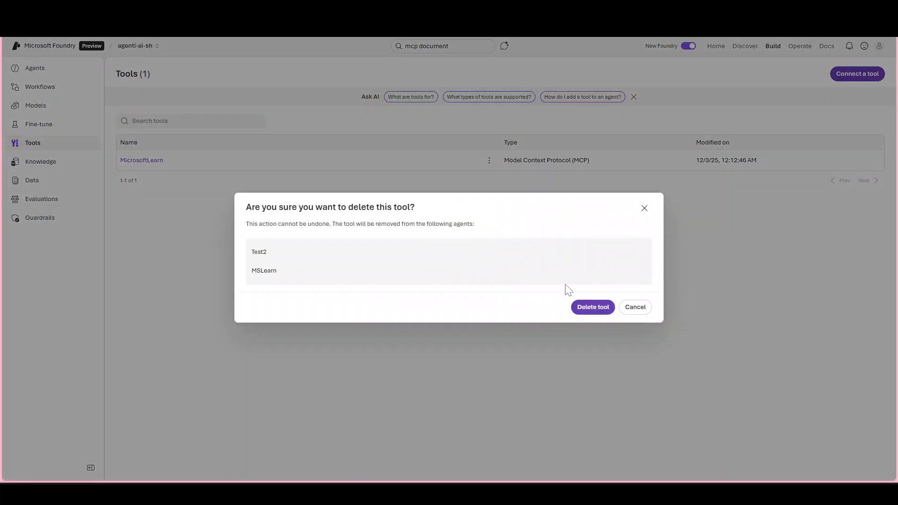
left_click(580, 305)
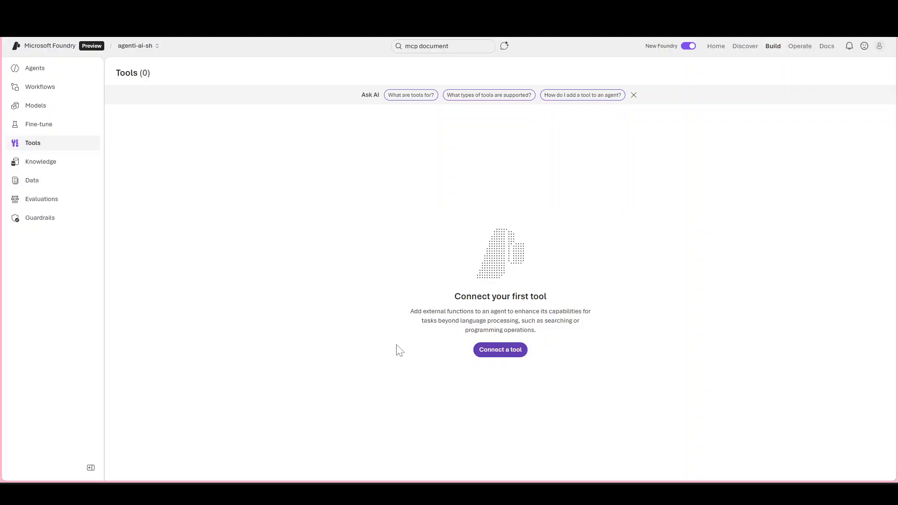
Step: Connect the Microsoft Learn remote MCP server from the tool catalog, keeping the name MicrosoftLearn and the default endpoint
left_click(492, 355)
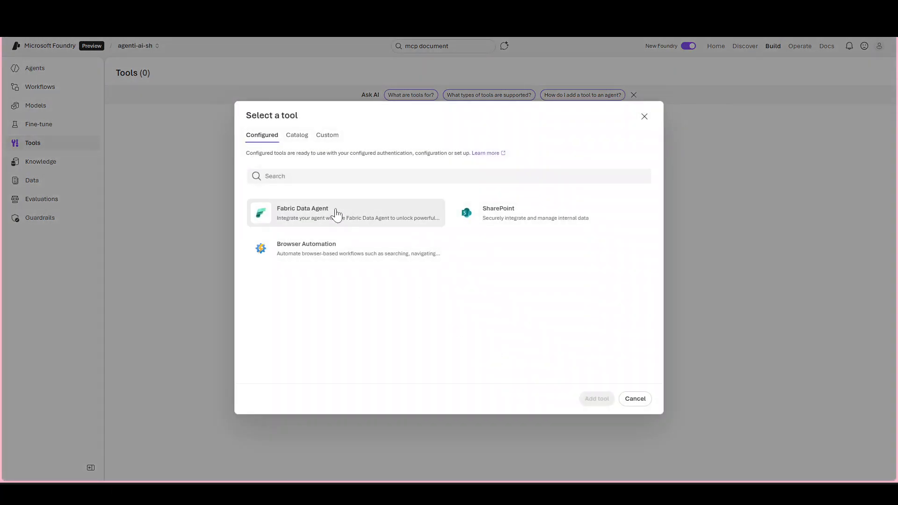
left_click(297, 136)
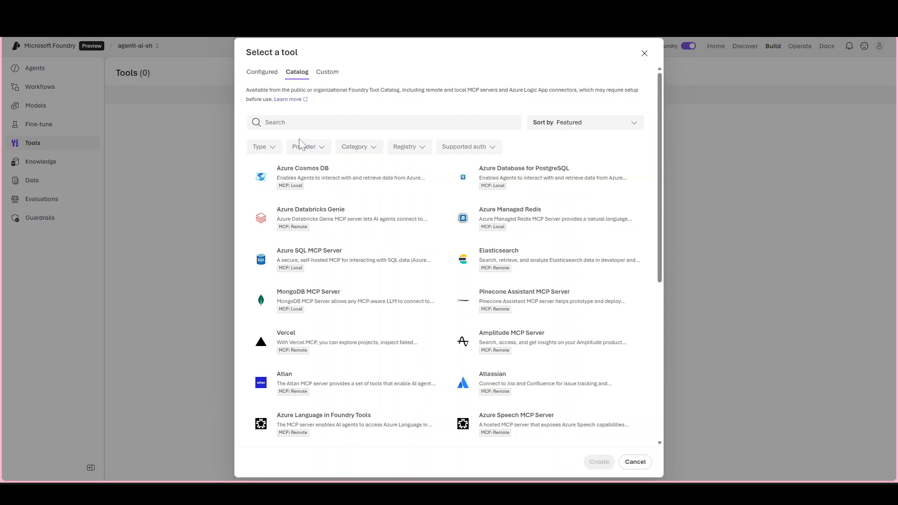
scroll(317, 251, "down", 1)
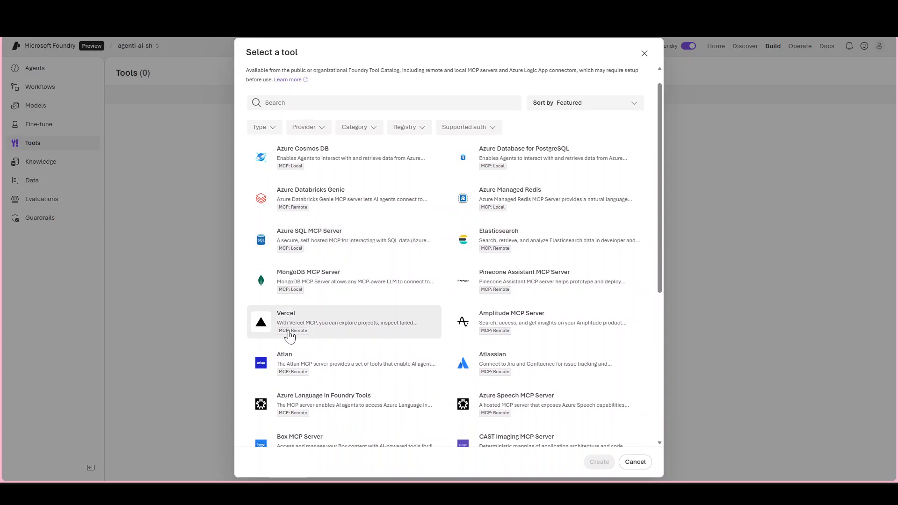
scroll(285, 336, "down", 5)
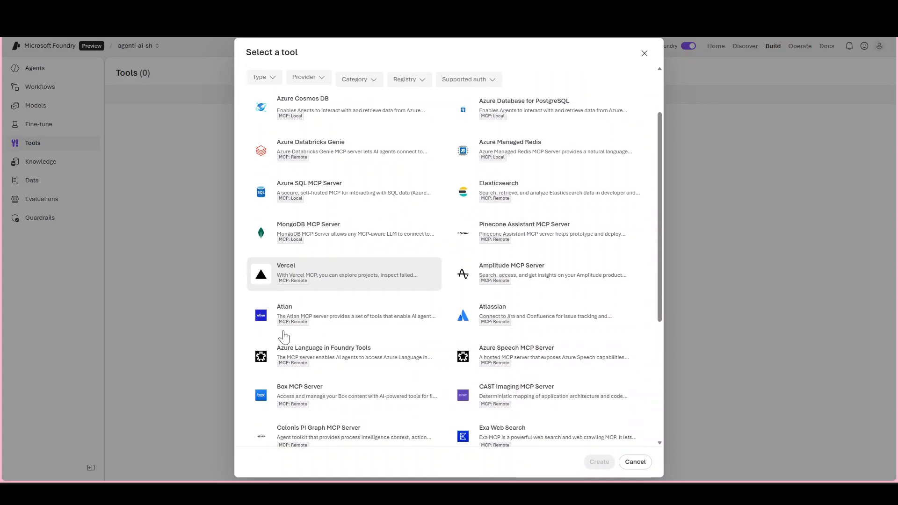
scroll(284, 336, "down", 3)
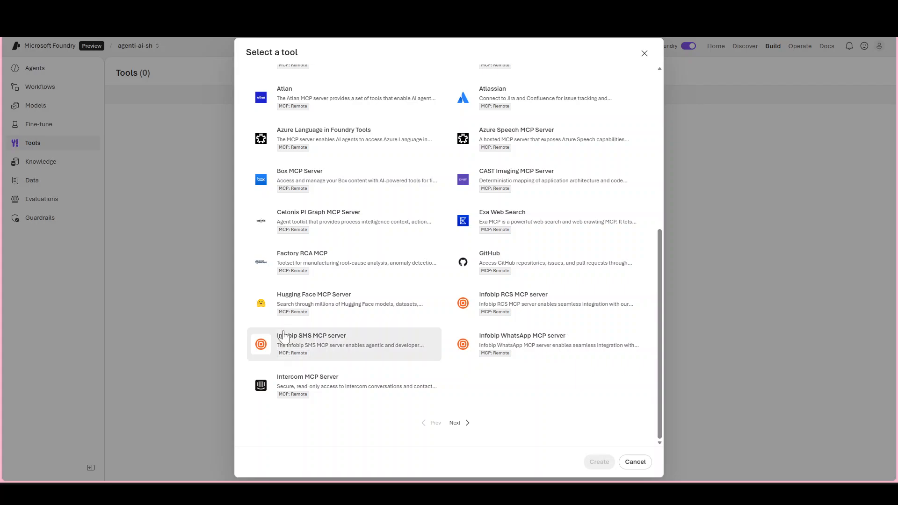
scroll(284, 336, "up", 8)
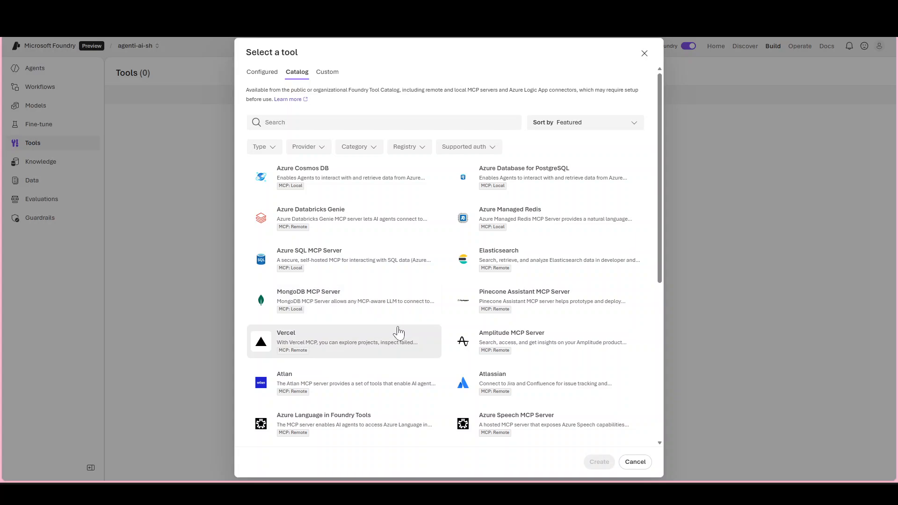
scroll(397, 335, "down", 6)
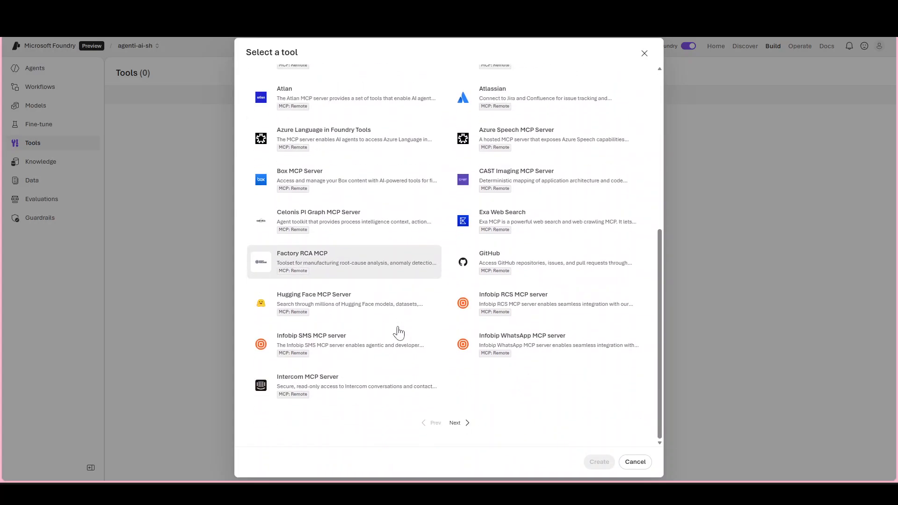
left_click(456, 423)
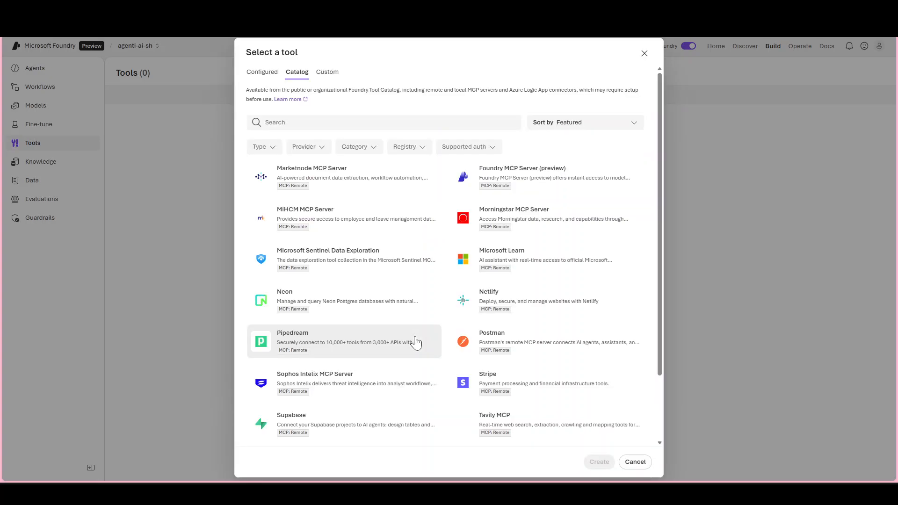
scroll(416, 343, "down", 2)
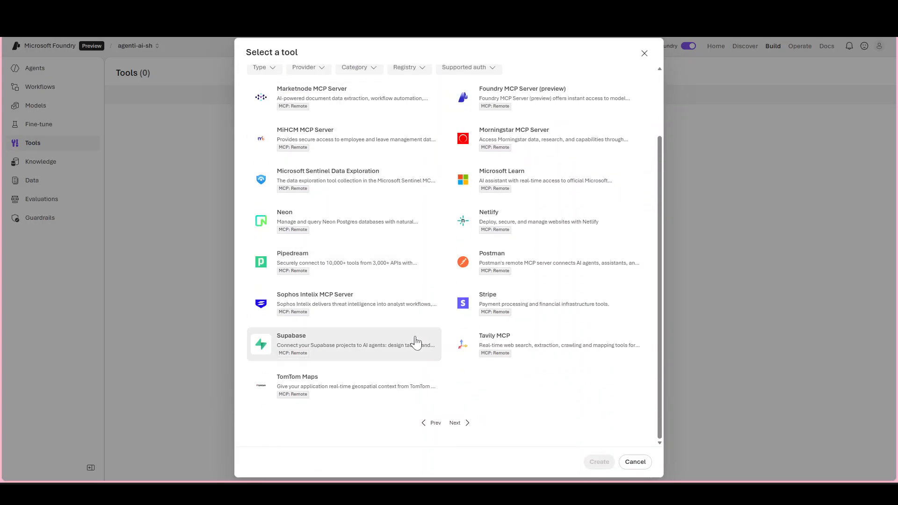
scroll(416, 338, "up", 1)
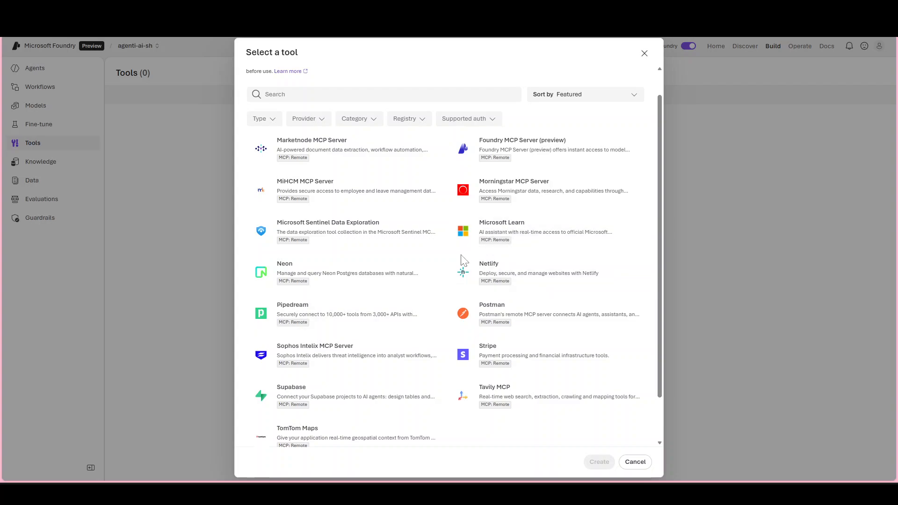
left_click(488, 240)
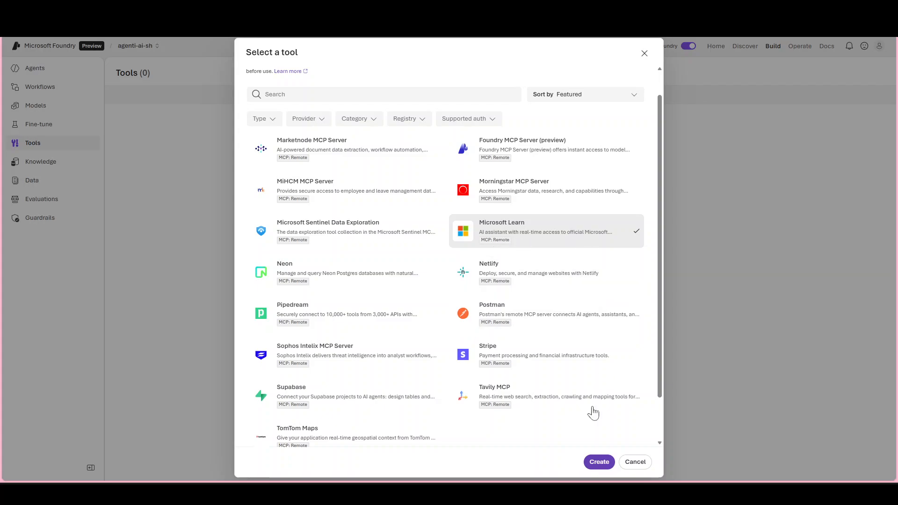
left_click(599, 463)
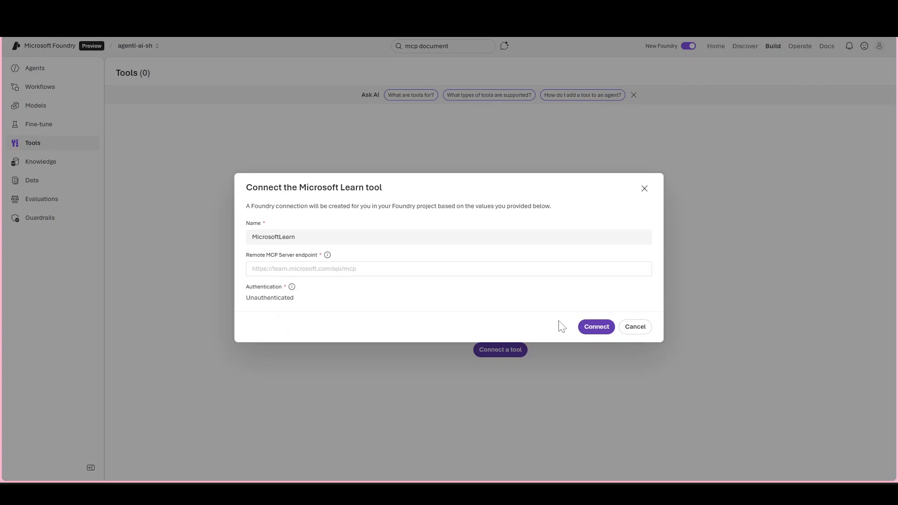
left_click(595, 328)
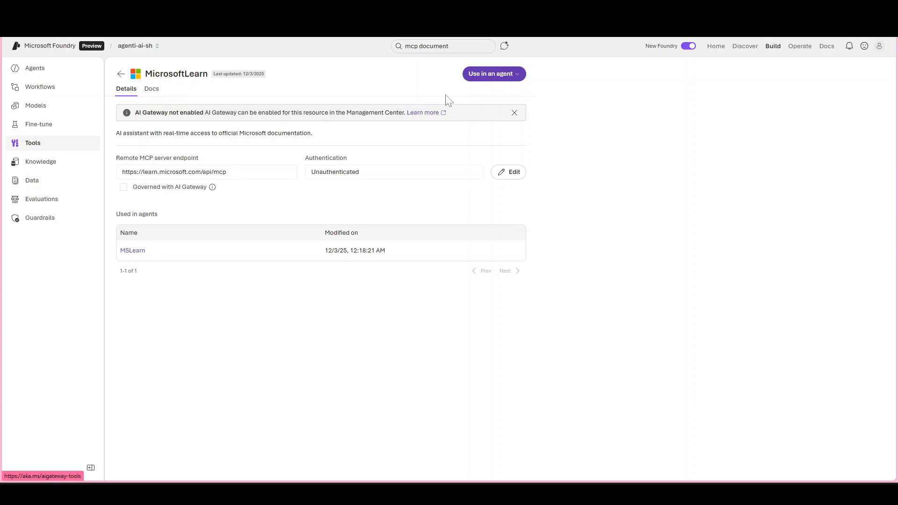
Step: Create a new agent named AgentLearn3Dec25 and look over the models available for it
left_click(505, 81)
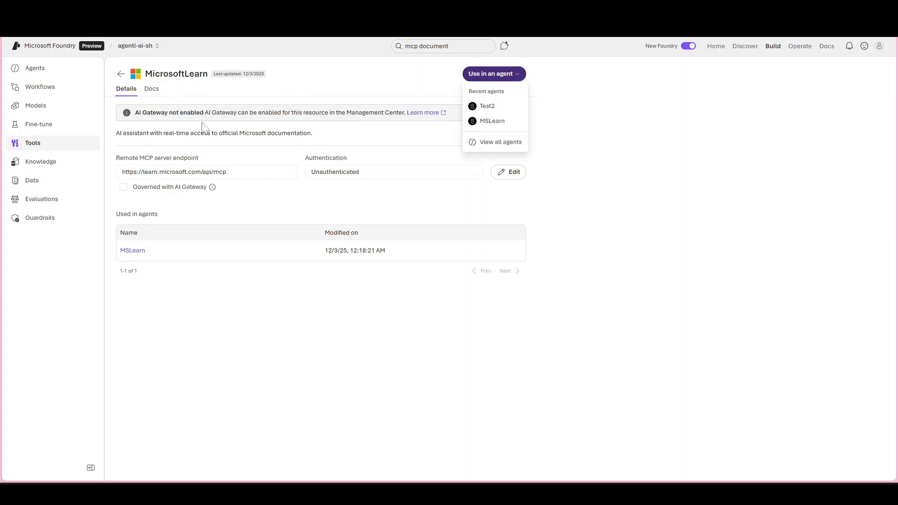
left_click(31, 77)
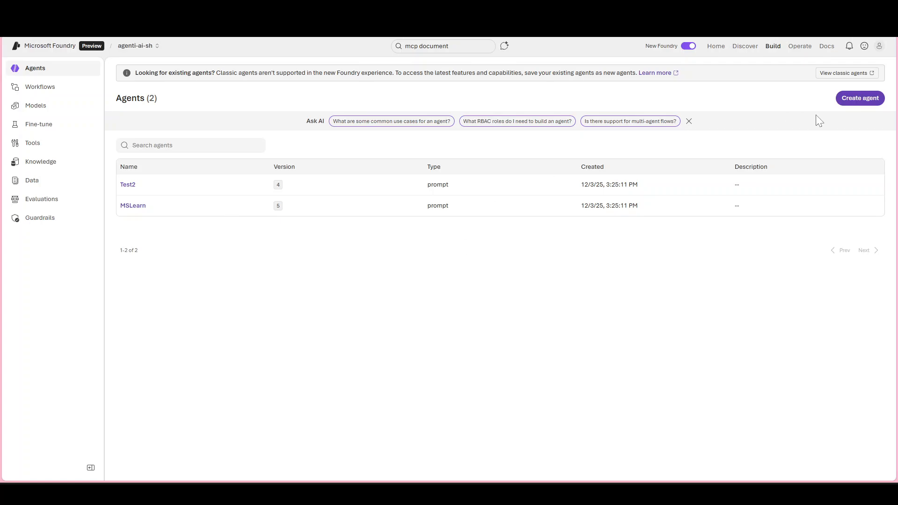
left_click(866, 98)
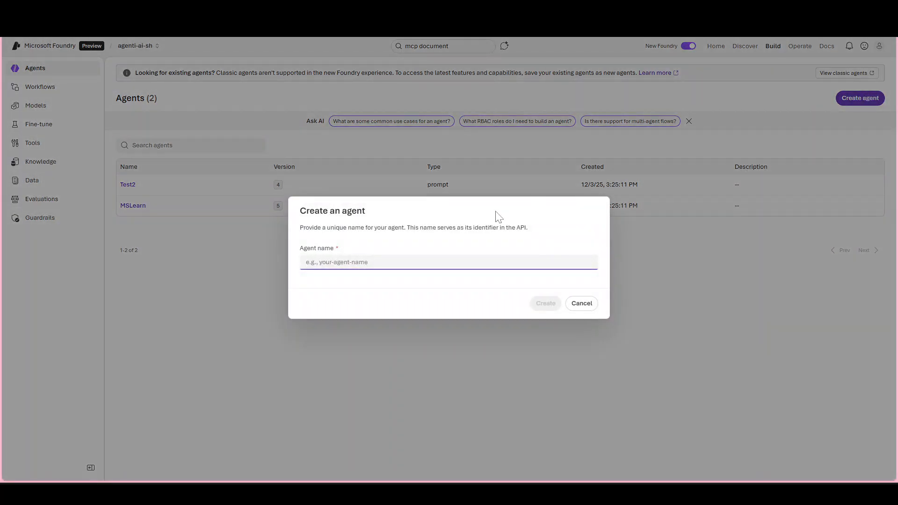
type("Agent")
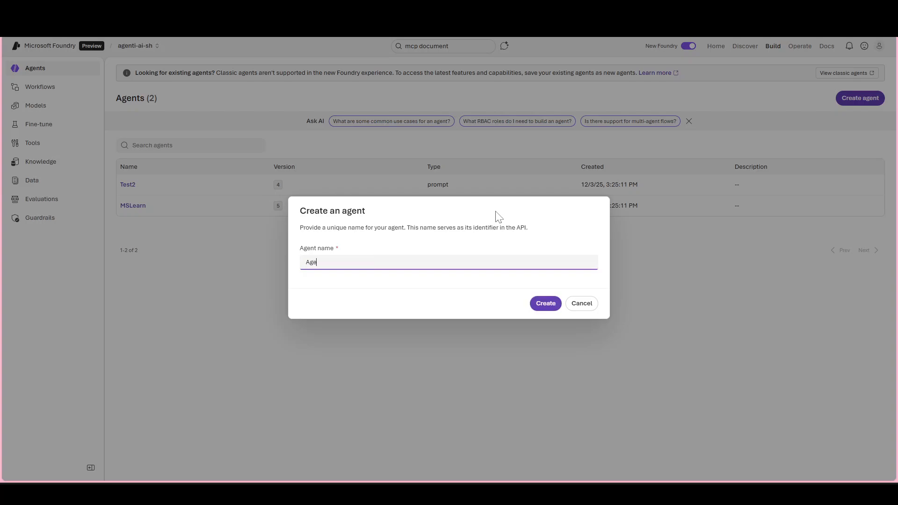
type("Learn")
type("3Dec25")
left_click(534, 303)
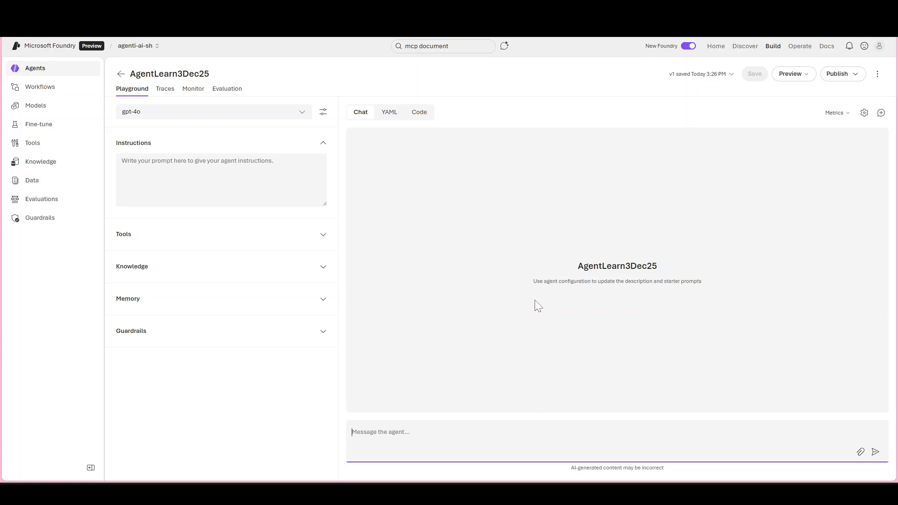
left_click(302, 115)
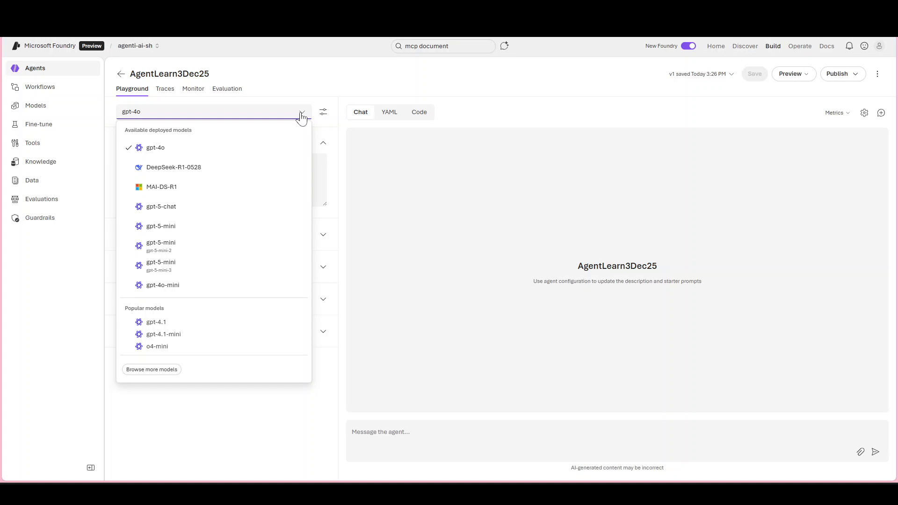
left_click(304, 87)
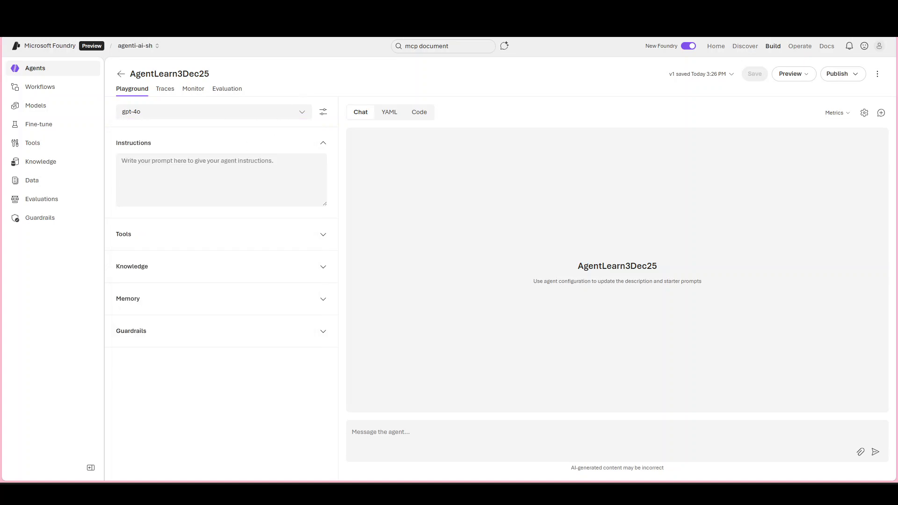
Step: Switch to Notepad and insert "Learn" after "Microsoft" in the prompt's knowledge source sentence and in its sentence on what answers should contain
left_click(495, 461)
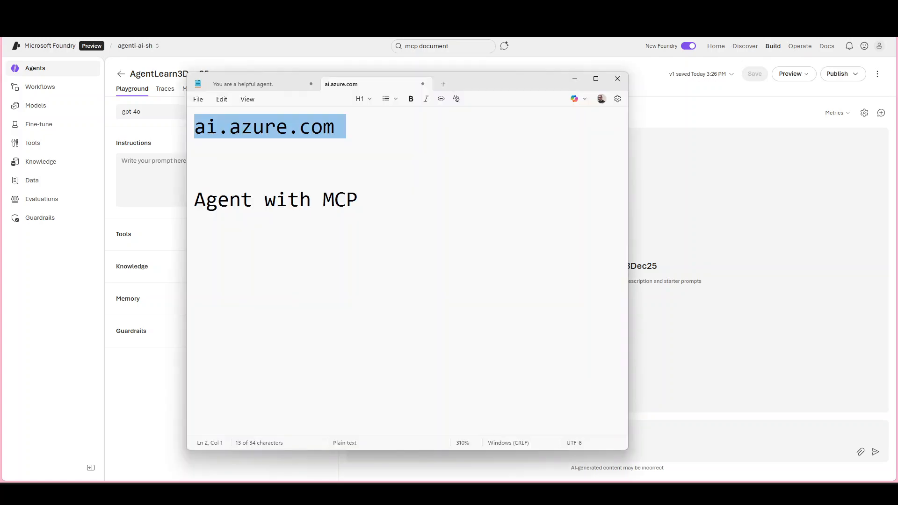
left_click(265, 85)
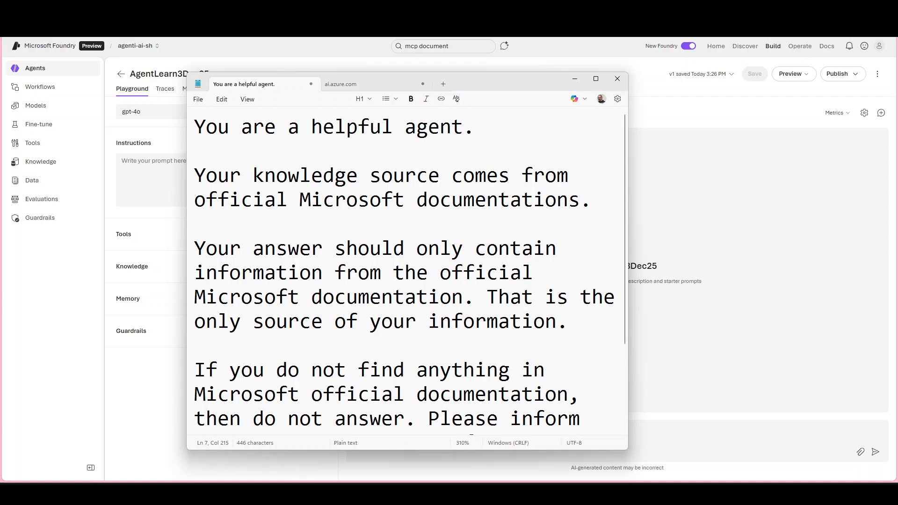
triple_click(230, 134)
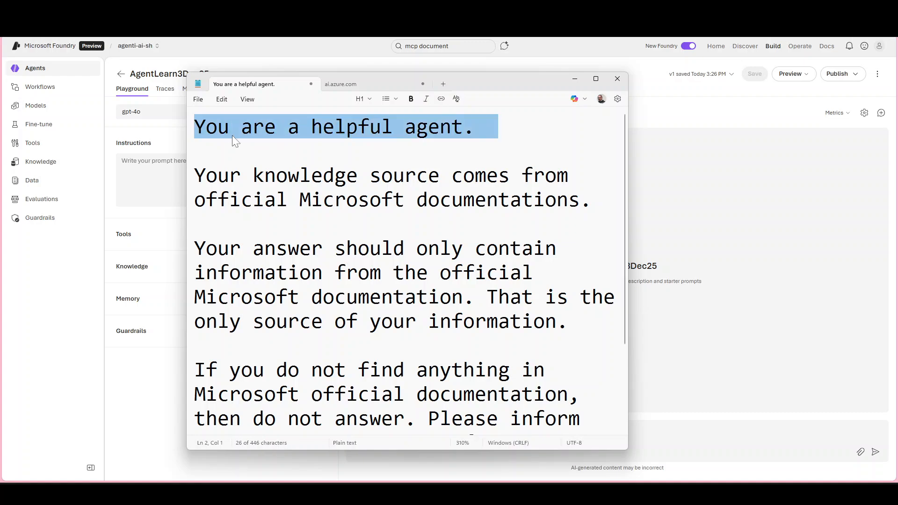
triple_click(218, 179)
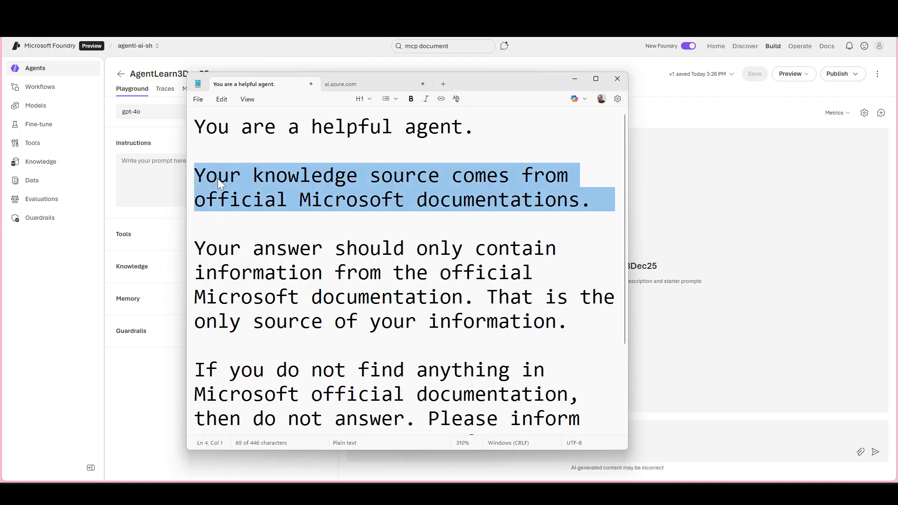
left_click(415, 200)
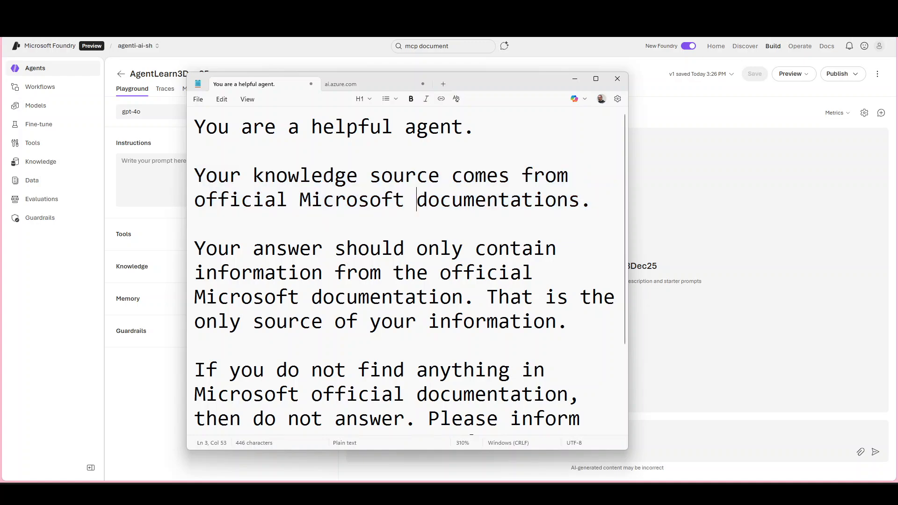
type("Learn")
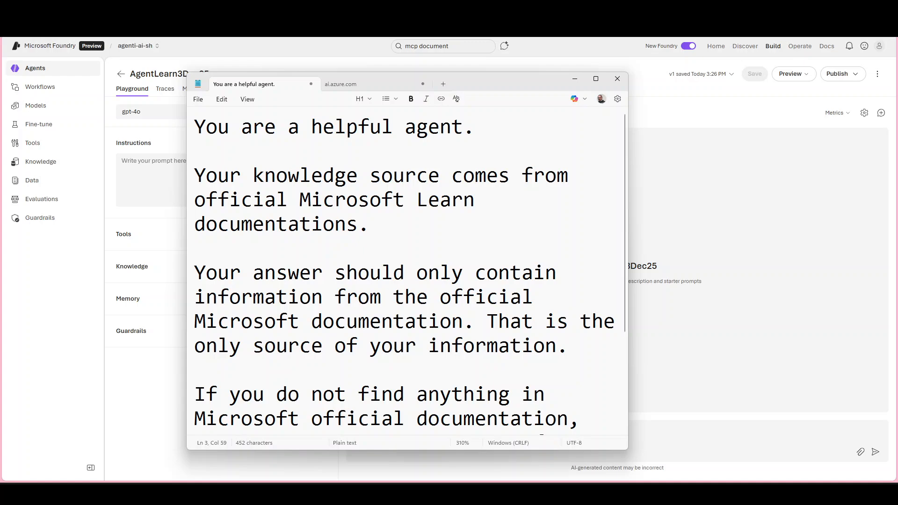
left_click(311, 322)
type("Learn")
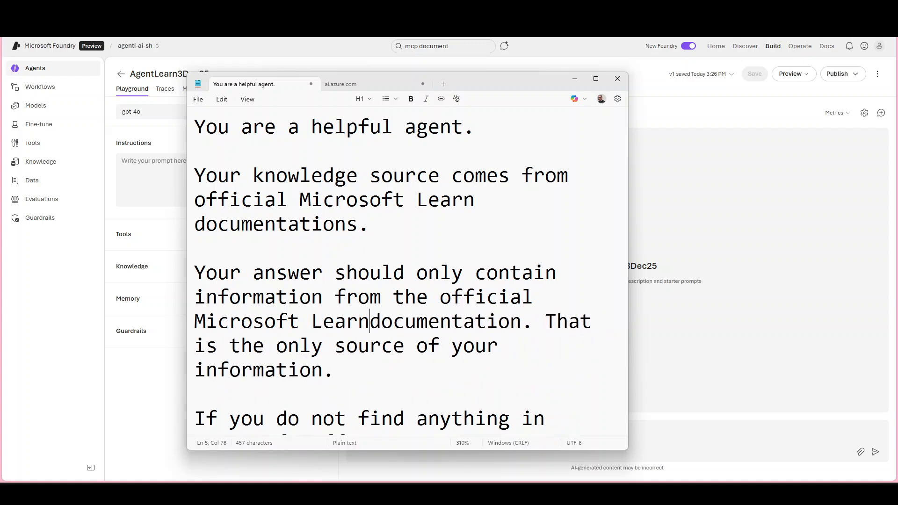
scroll(398, 271, "down", 1)
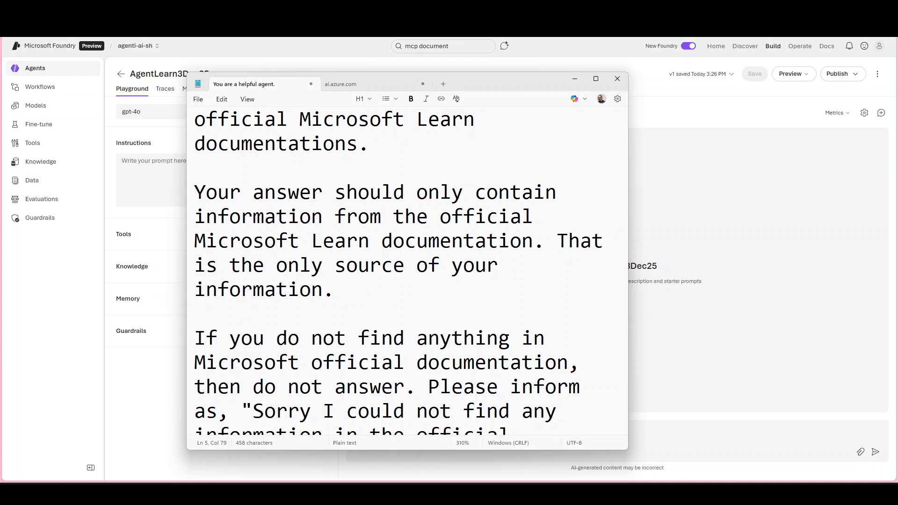
Step: Review the rest of the Notepad prompt, copy all of it and paste it into the Instructions of AgentLearn3Dec25 in Foundry
left_click(347, 289)
key("shift+Right")
scroll(358, 278, "down", 1)
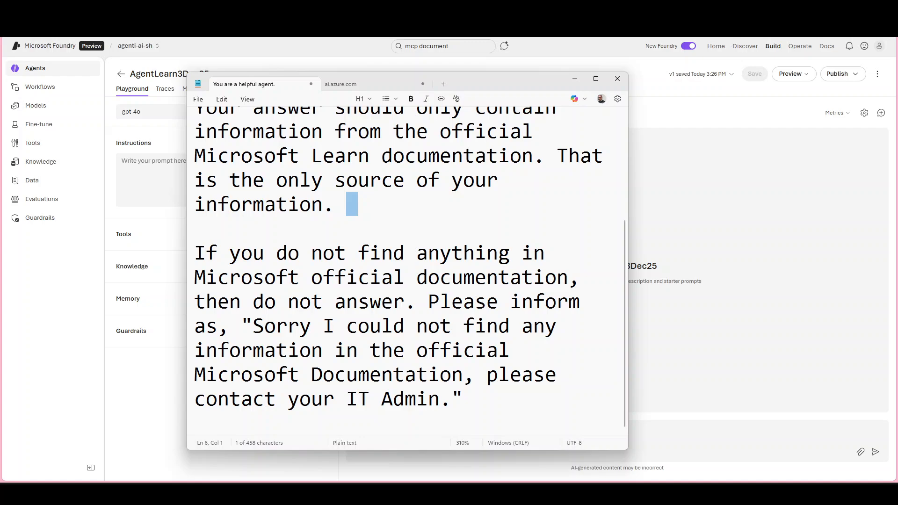
double_click(376, 307)
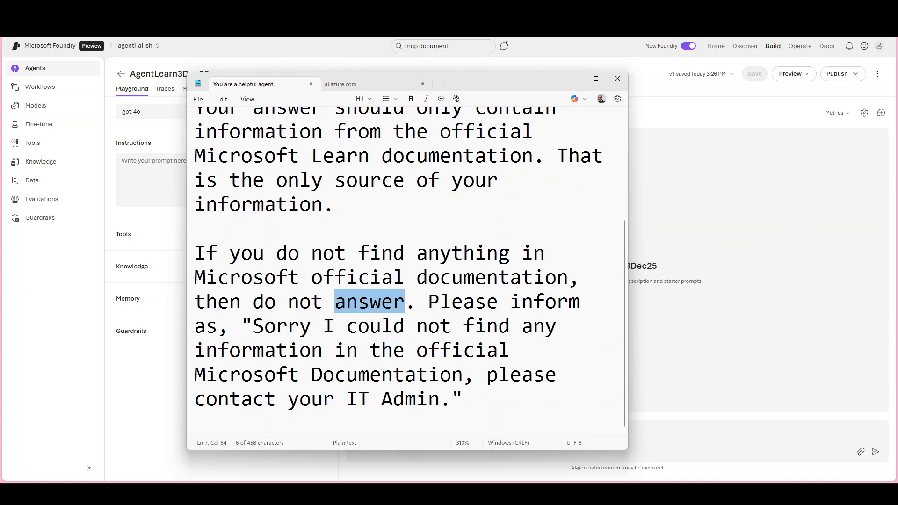
left_click(369, 399)
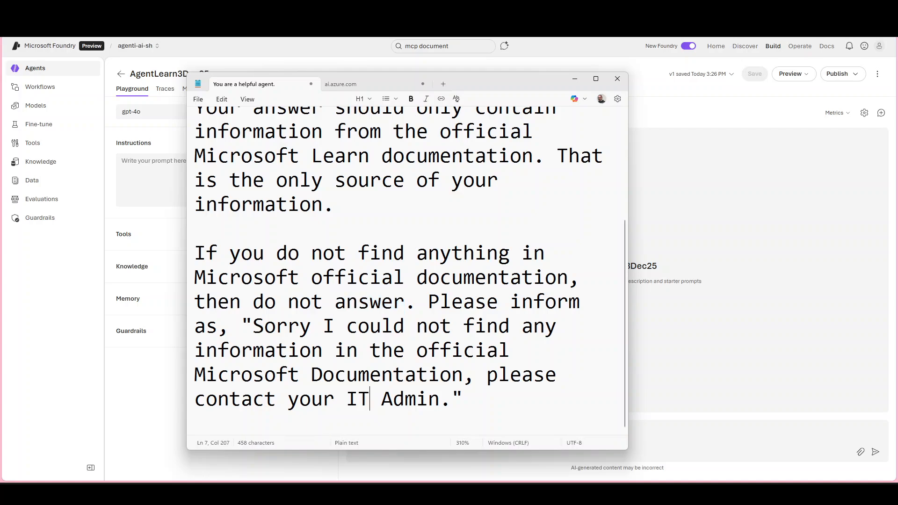
key("ctrl+a")
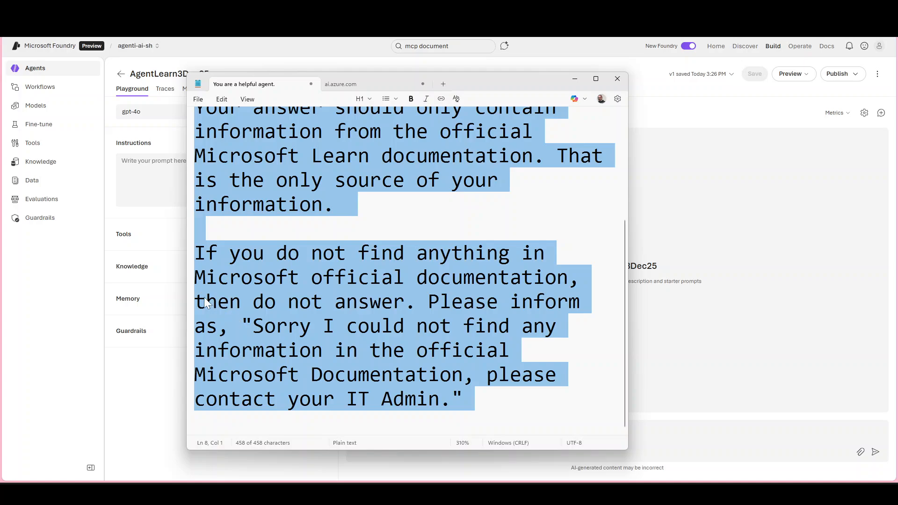
key("alt+Tab")
key("ctrl+v")
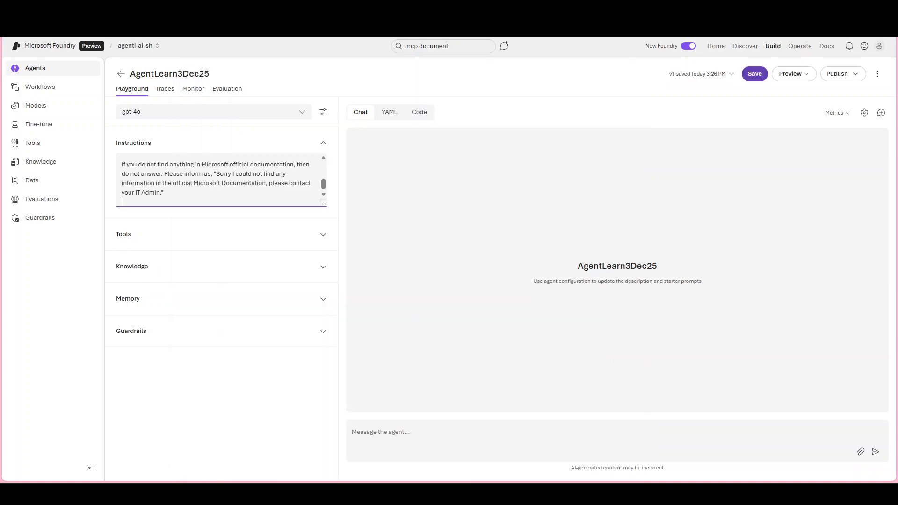
Step: Add the configured MicrosoftLearn tool to AgentLearn3Dec25 and save the agent
left_click(125, 237)
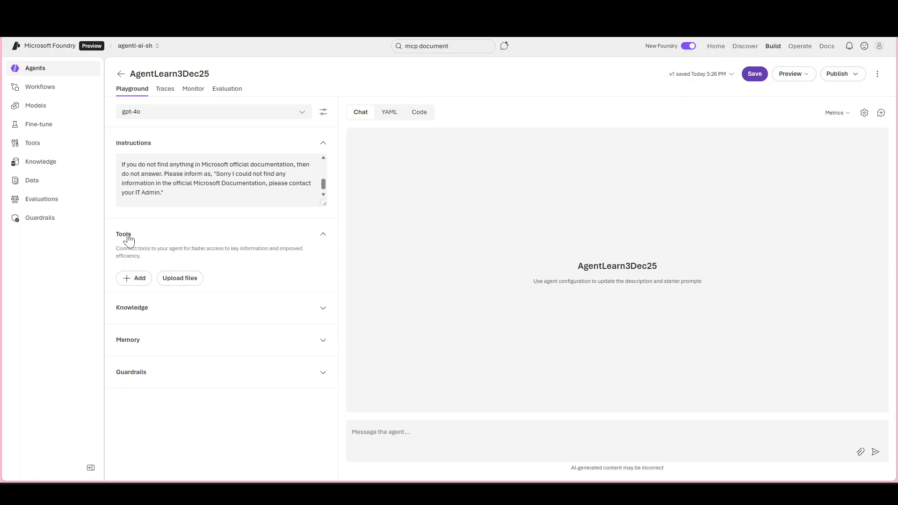
left_click(131, 277)
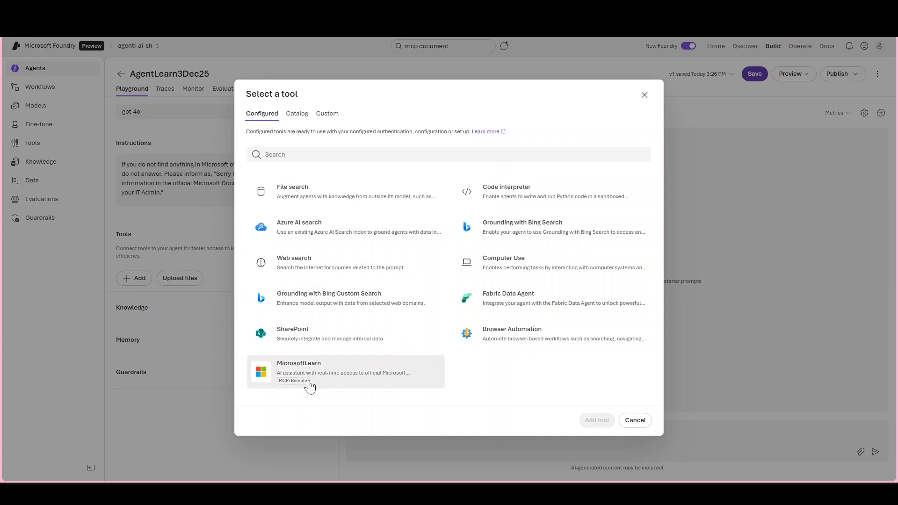
left_click(301, 380)
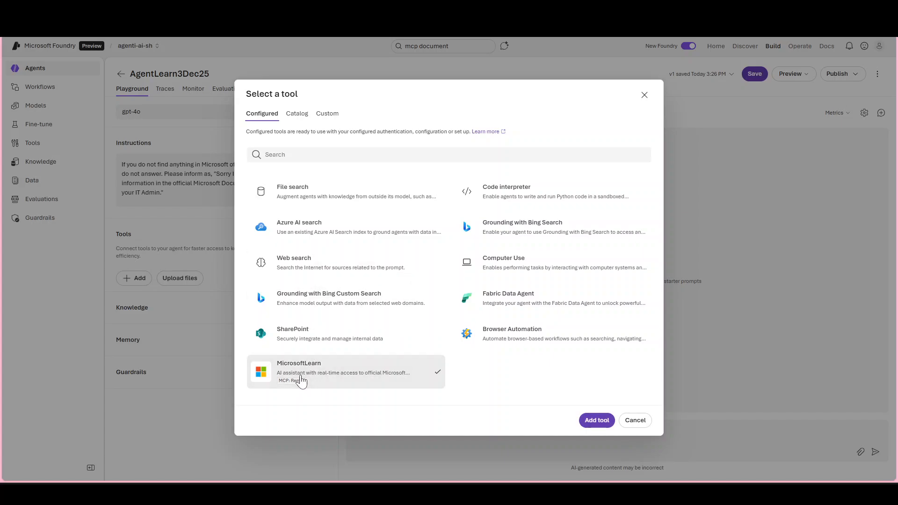
left_click(596, 421)
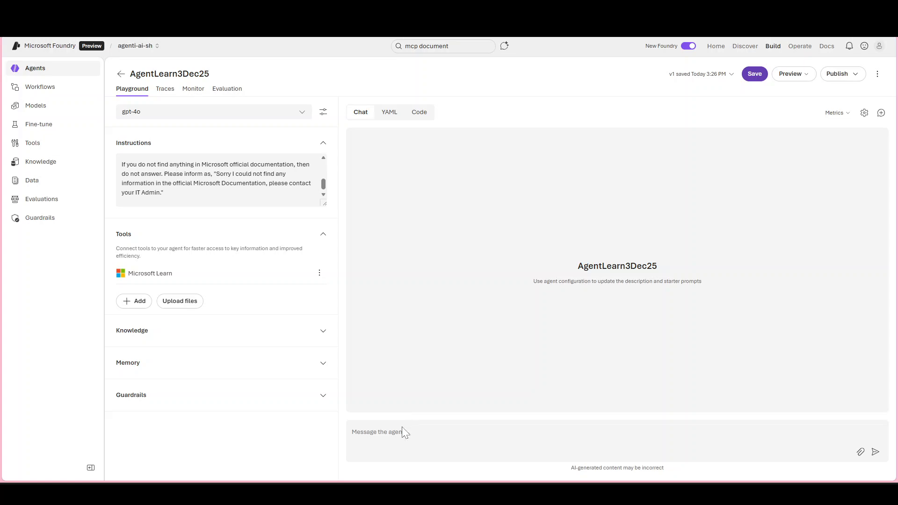
left_click(756, 72)
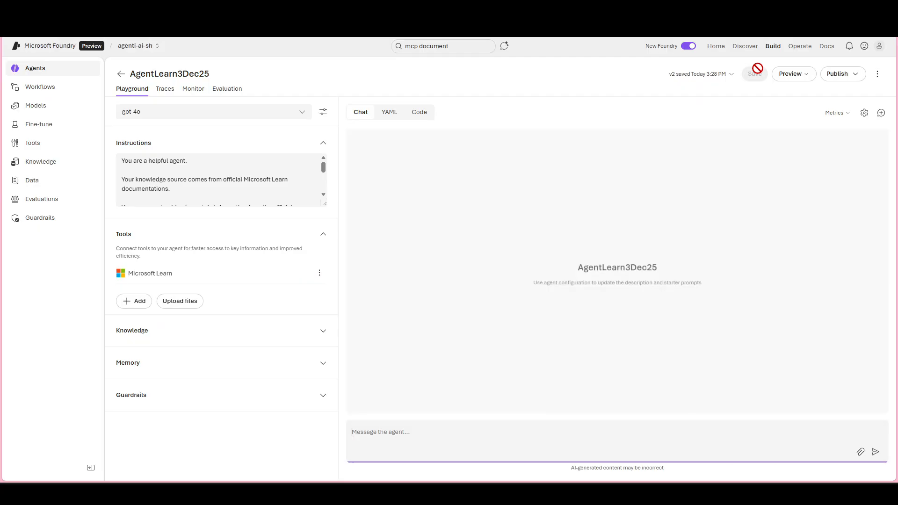
Step: Ask the agent in the playground chat "Hi What can you do for me?"
type("Hi What")
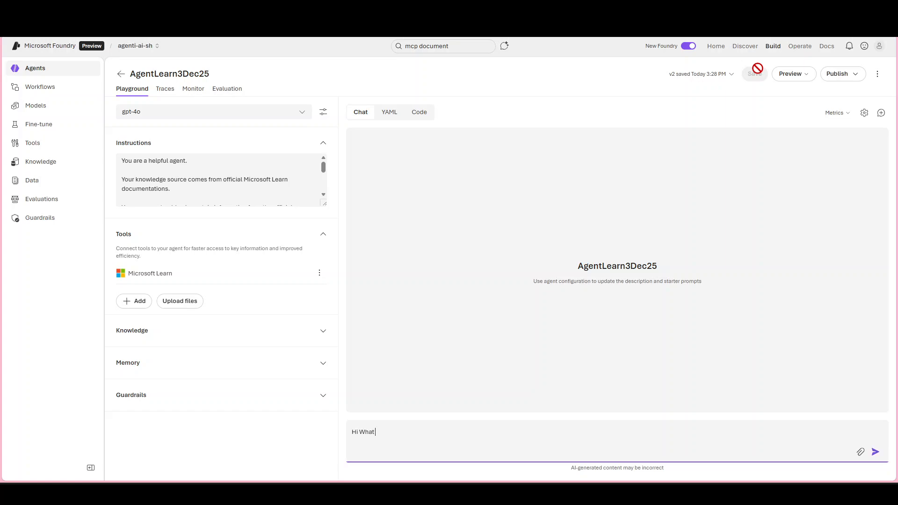
type("can you do for me?")
key("Return")
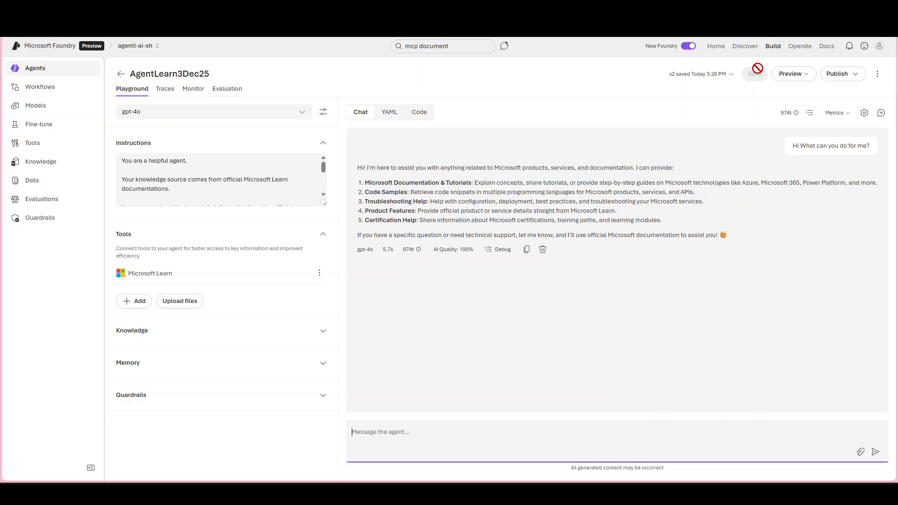
Step: Ask the agent "What is the stock price of Microsoft today" and check the AI Quality details of its reply
type("What is t")
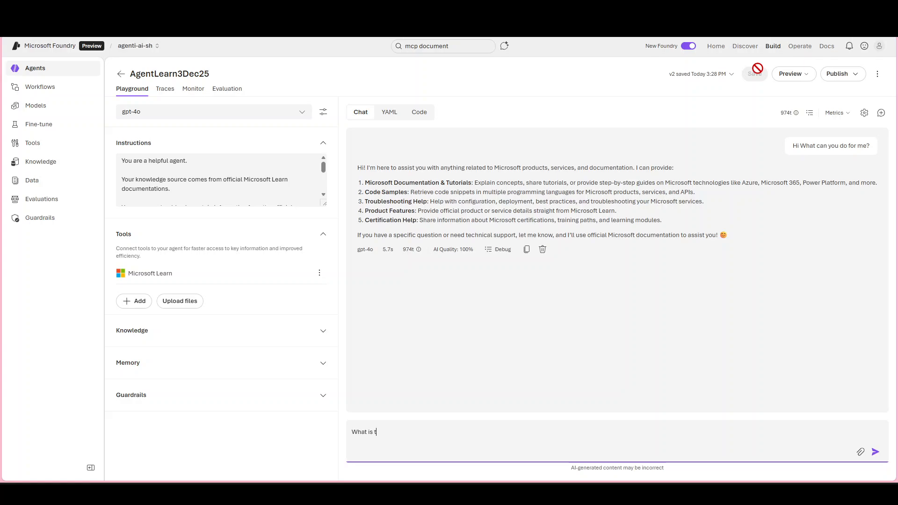
type("he stock price of Microsoft today")
key("Return")
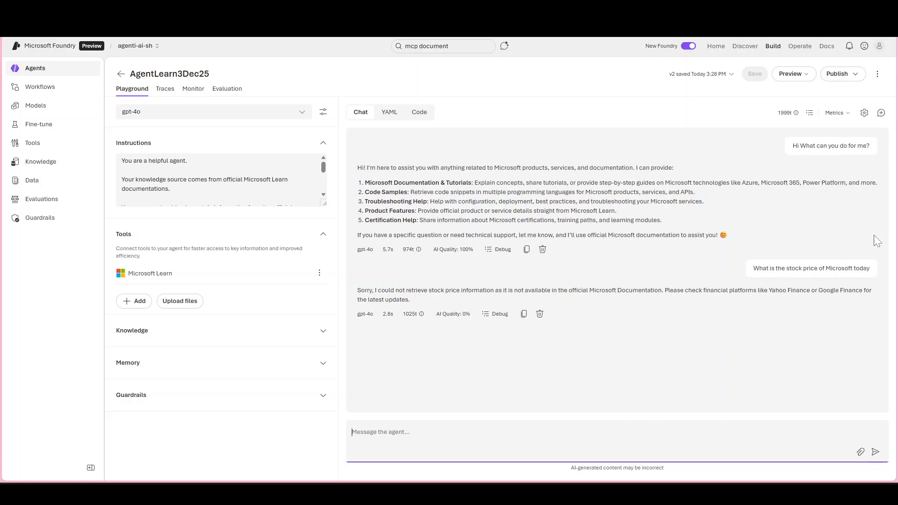
mouse_move(444, 320)
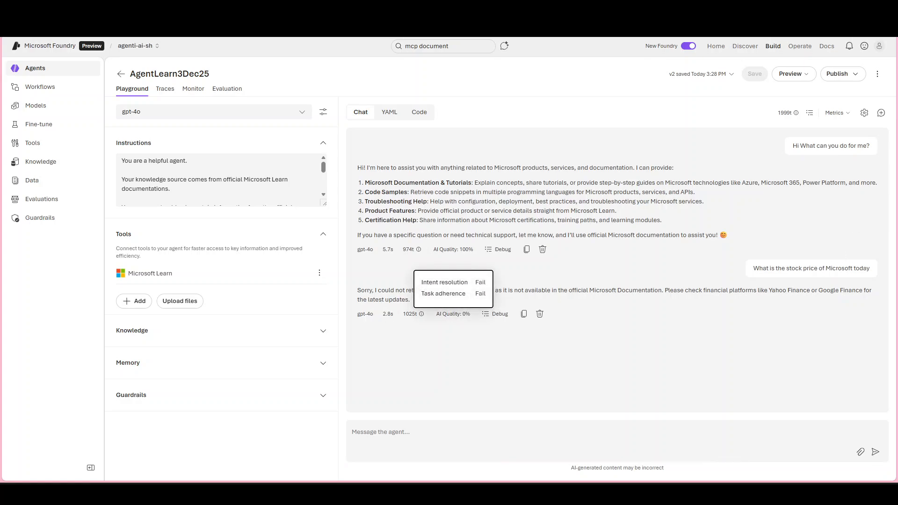
left_click(412, 308)
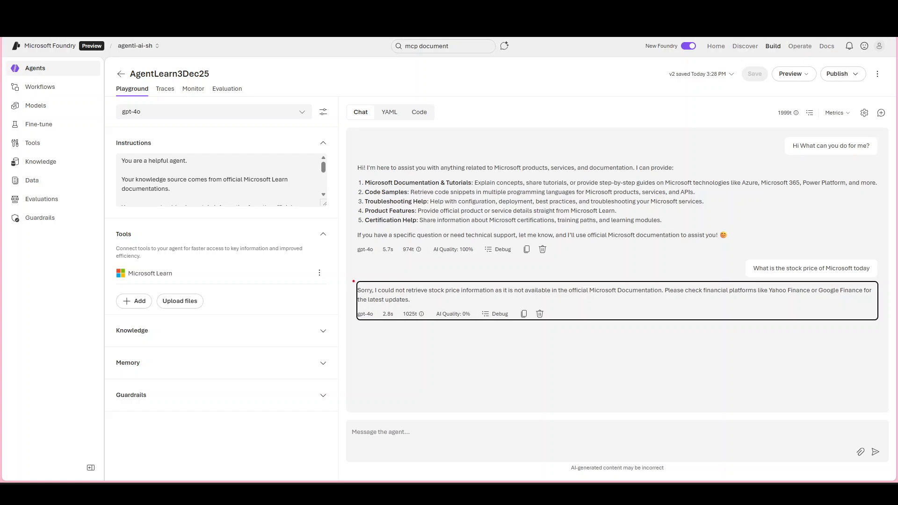
mouse_move(348, 274)
left_mouse_down()
mouse_move(577, 275)
mouse_move(885, 336)
left_mouse_up()
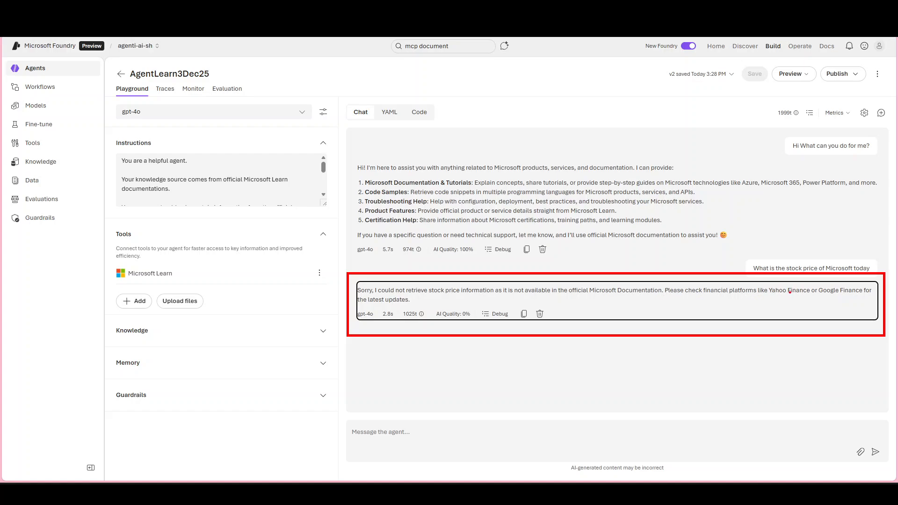
key("Escape")
Step: Ask the agent "Let me know what are the new features announced in ignite for Microsoft Foundry" and approve both Microsoft Learn tool calls
left_click(508, 447)
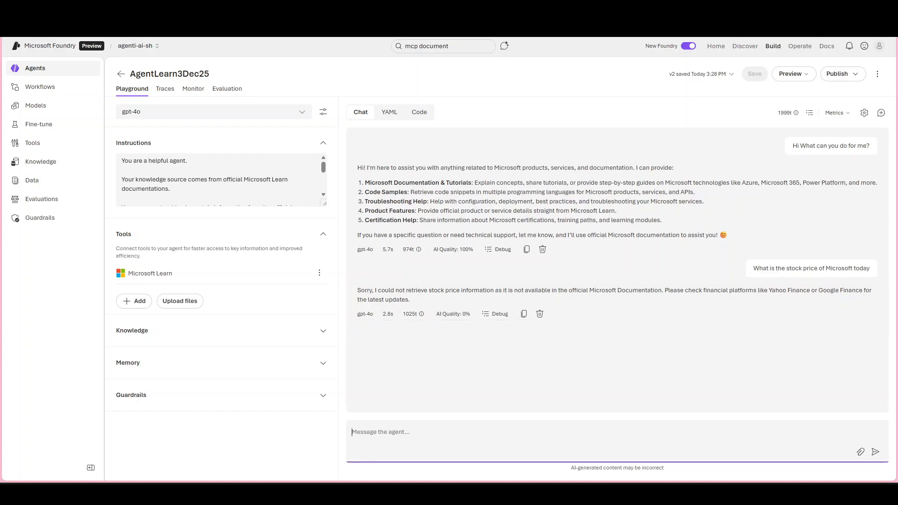
type("Let me")
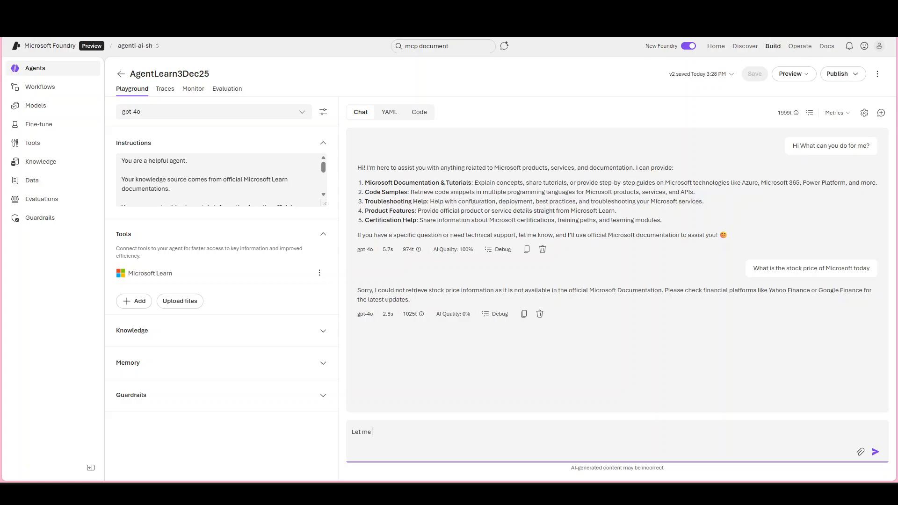
type(" know what are the new features annou")
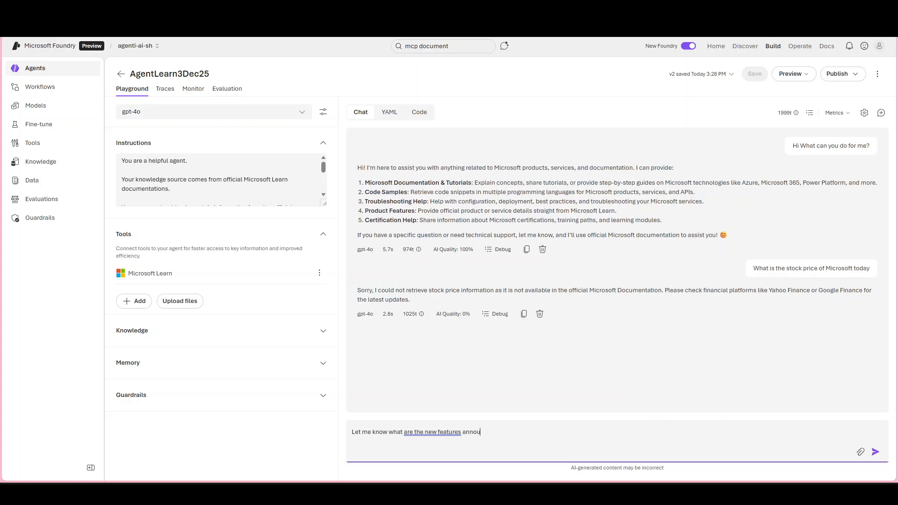
type("nced in ")
type("t")
type("gnite for ")
type("Microsofy")
key("BackSpace")
key("BackSpace")
type("t ")
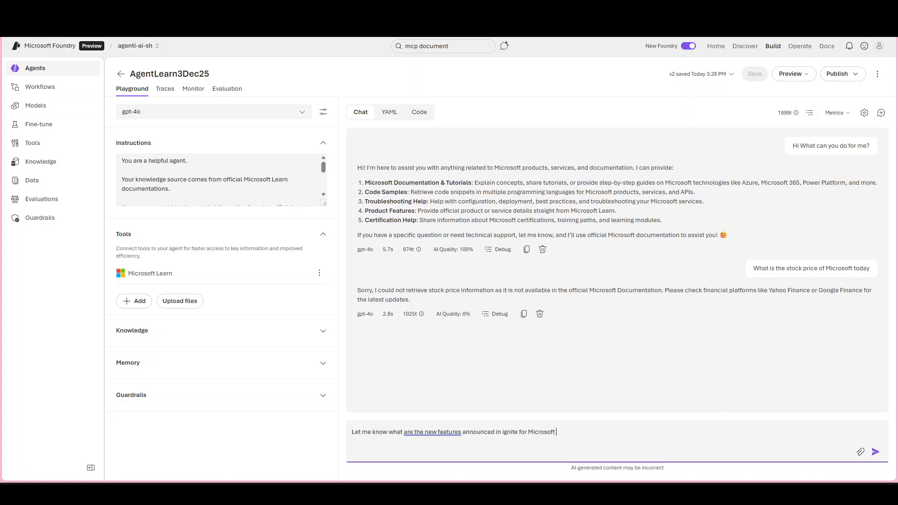
type("Foundry")
key("Return")
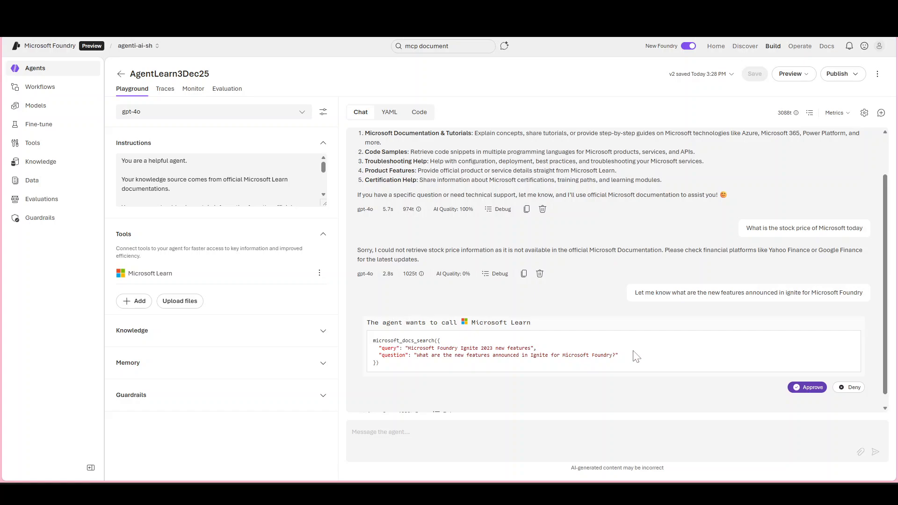
left_click(796, 388)
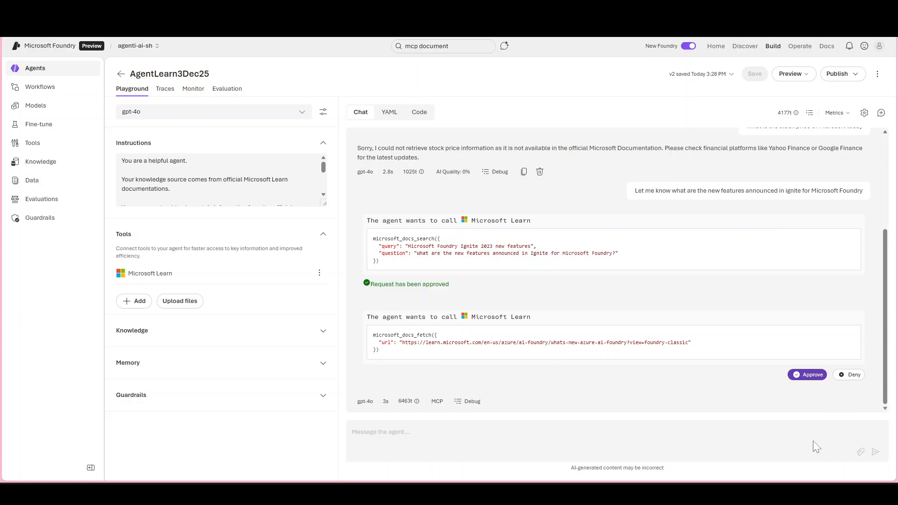
left_click(805, 379)
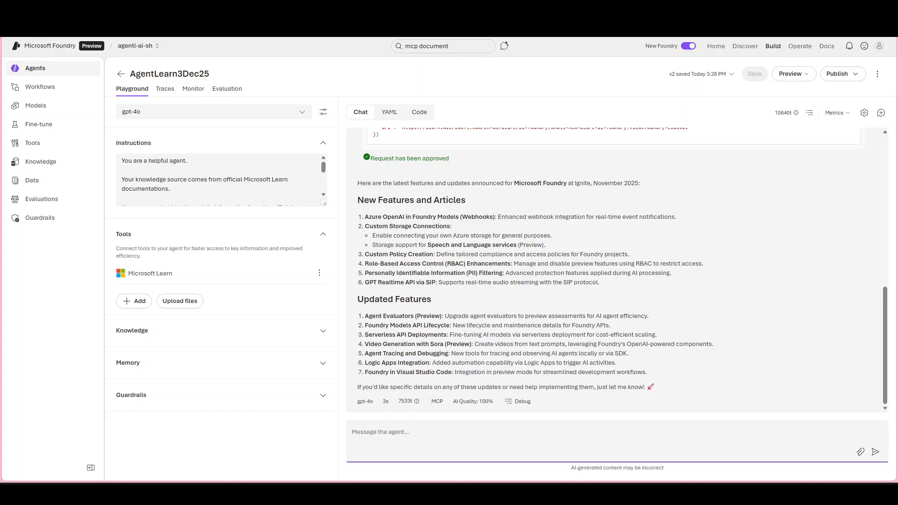
Step: Look over the agent's publishing options and its Python sample code, including the pip install lines
left_click(854, 76)
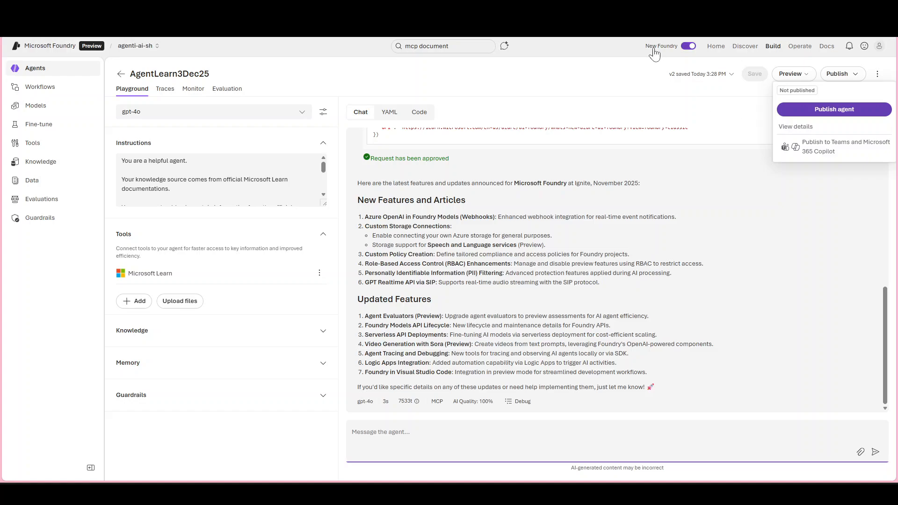
left_click(419, 113)
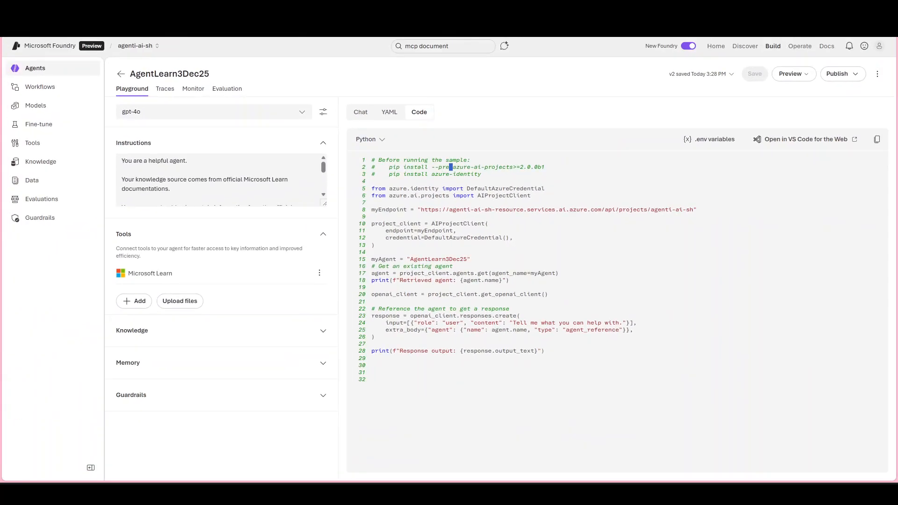
triple_click(451, 167)
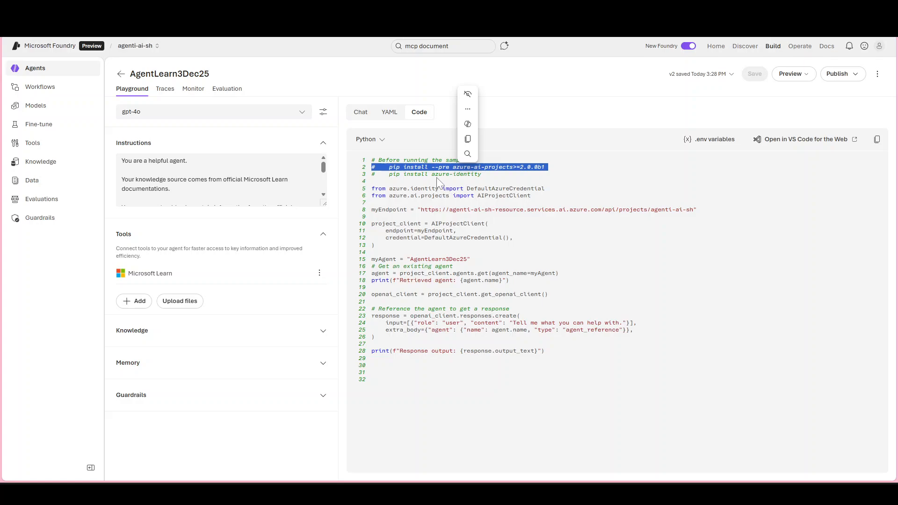
left_click(437, 177)
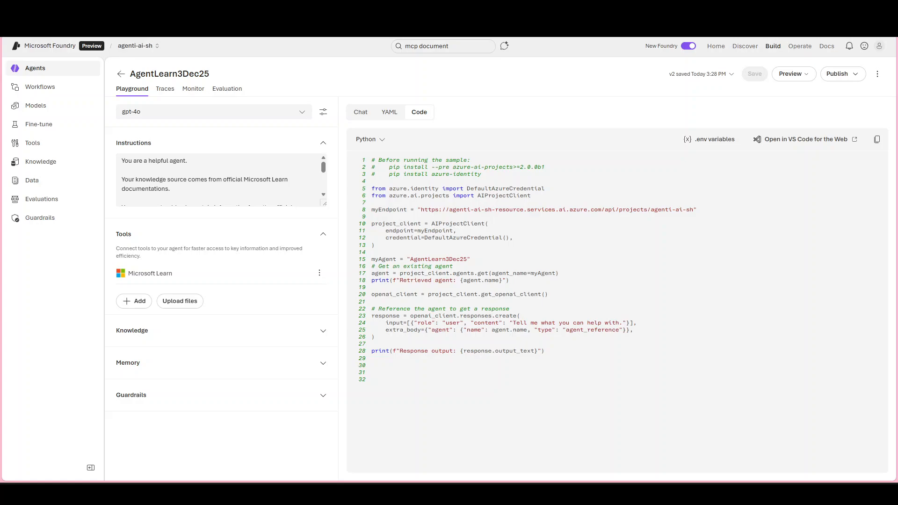
Step: Show the agent's sample code in C# and examine its dotnet add package line
left_click(386, 144)
left_click(379, 189)
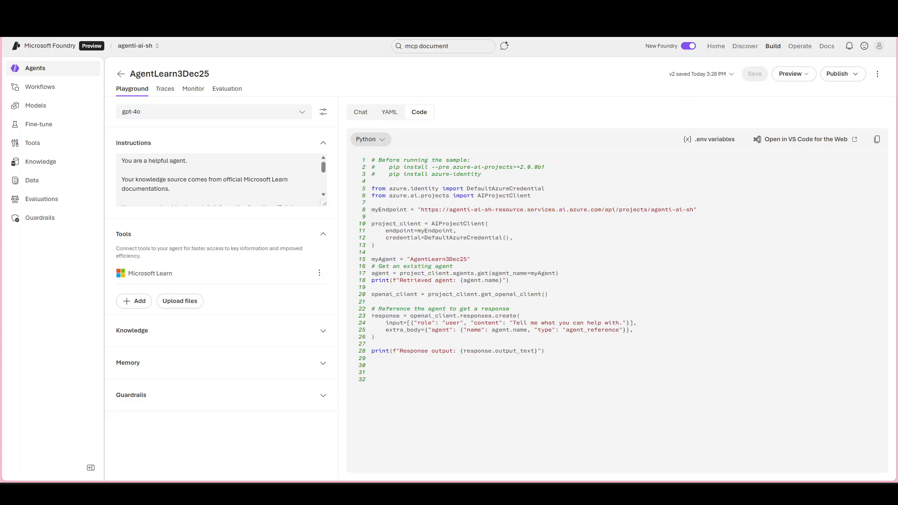
left_click(377, 141)
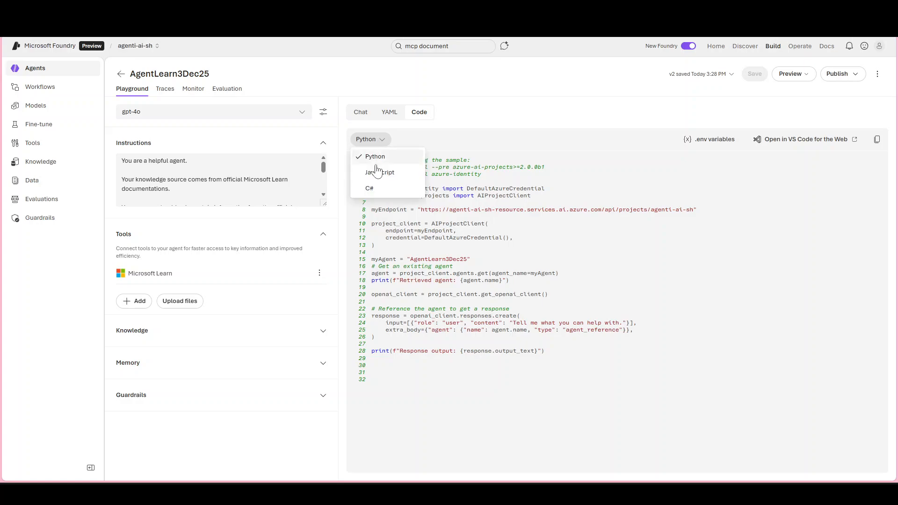
left_click(372, 189)
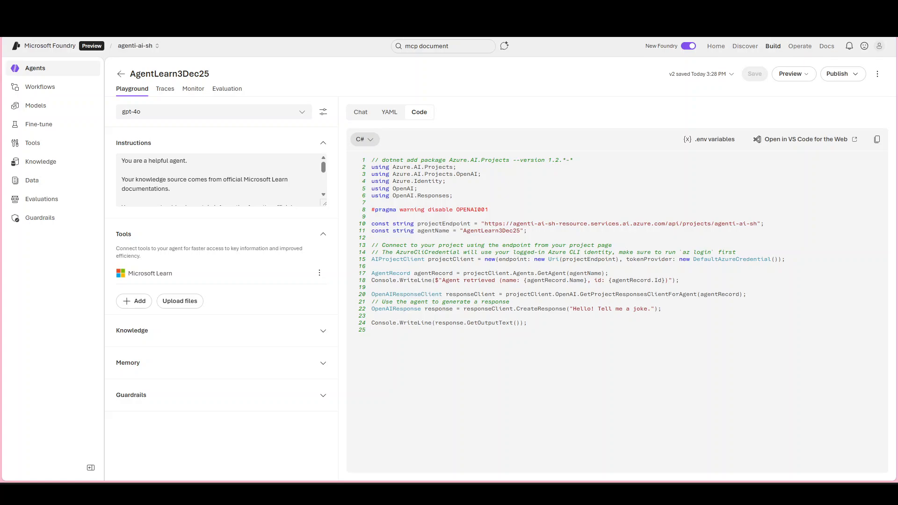
triple_click(382, 160)
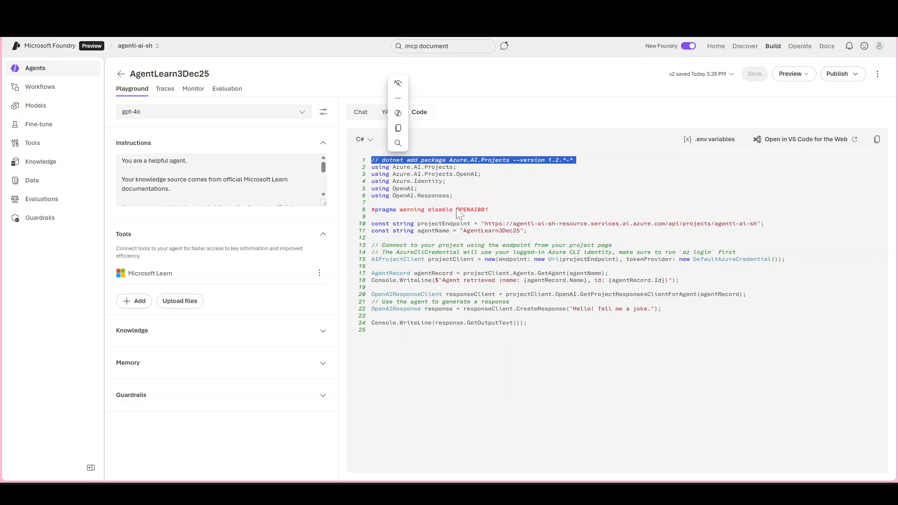